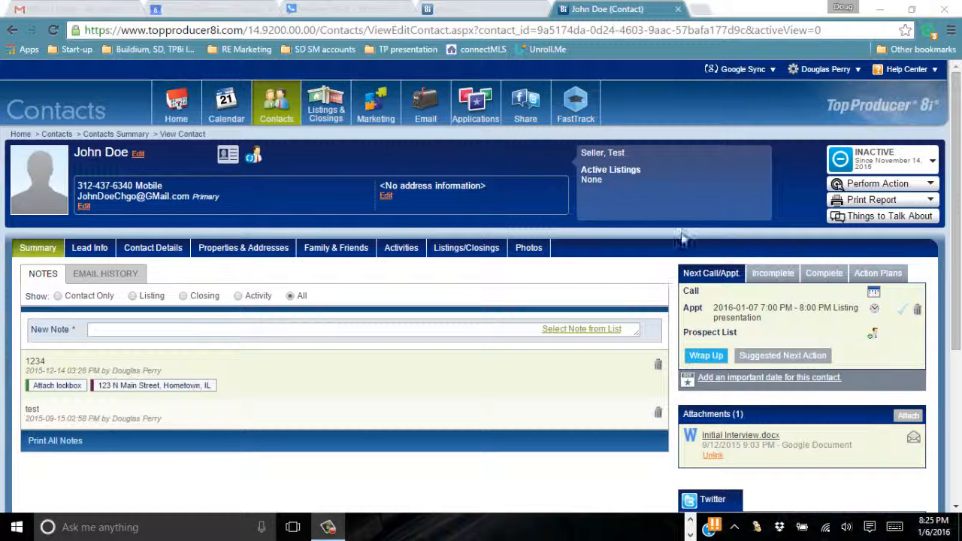
# Open the TP Sync settings and review the Google calendars available to sync with.
pyautogui.moveTo(815, 75)
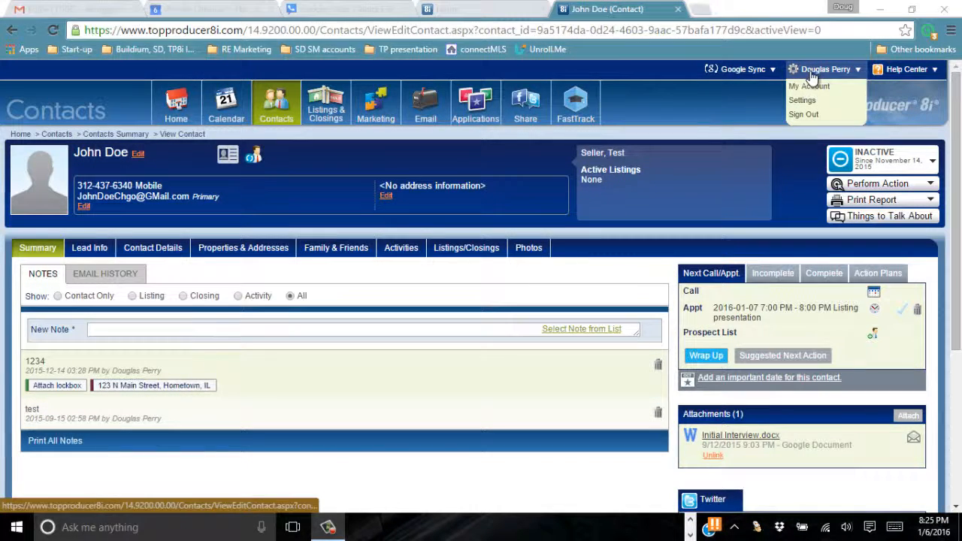
pyautogui.click(803, 101)
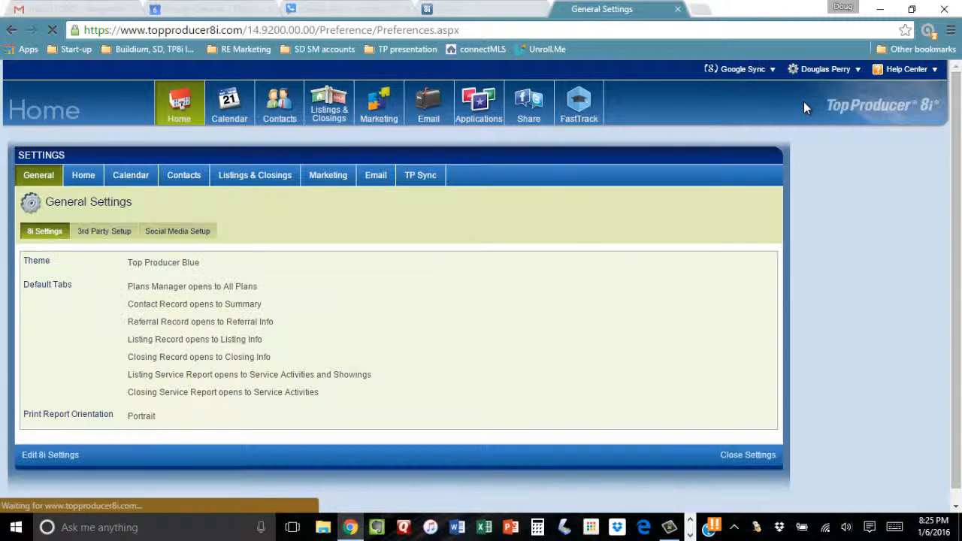
pyautogui.click(439, 182)
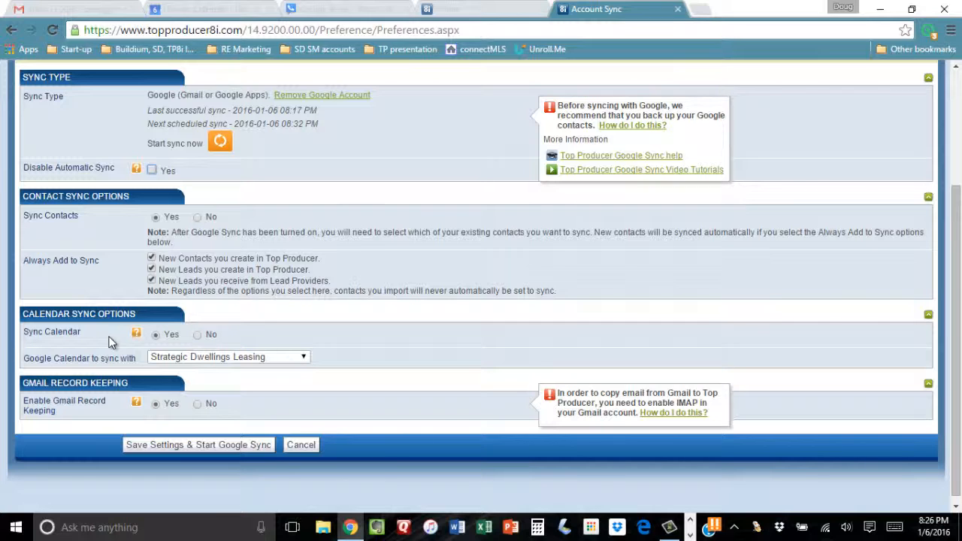
pyautogui.click(303, 357)
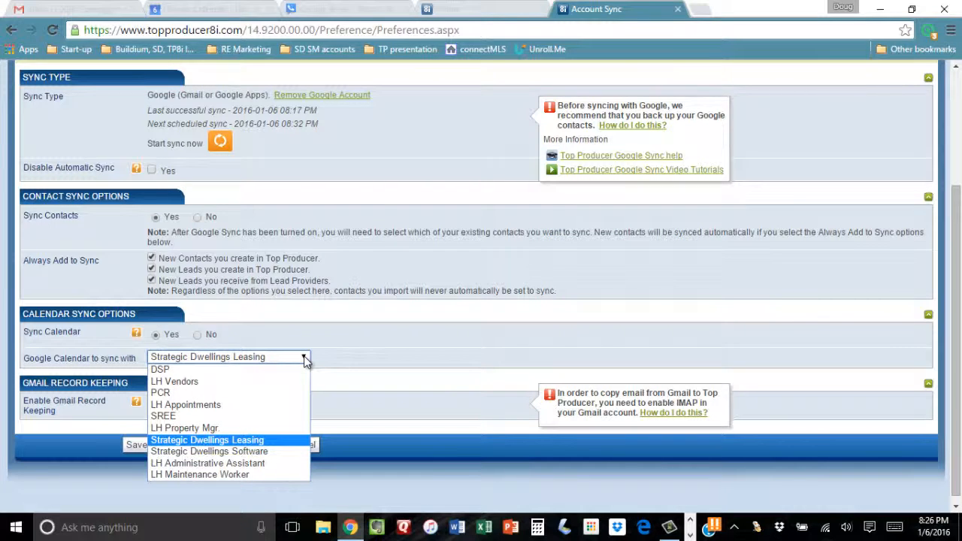
pyautogui.click(345, 354)
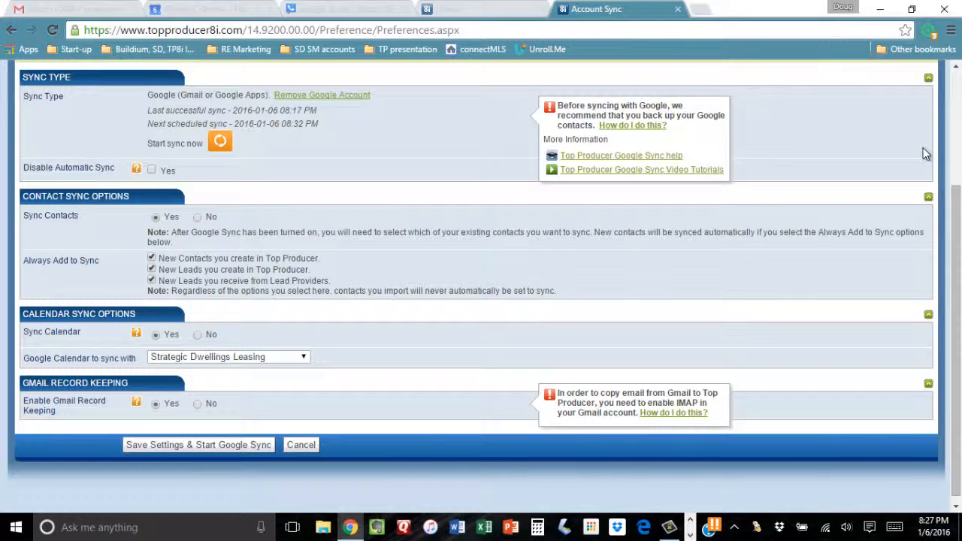
# Open the Email settings and review the connected email accounts.
pyautogui.scroll(3, 959, 250)
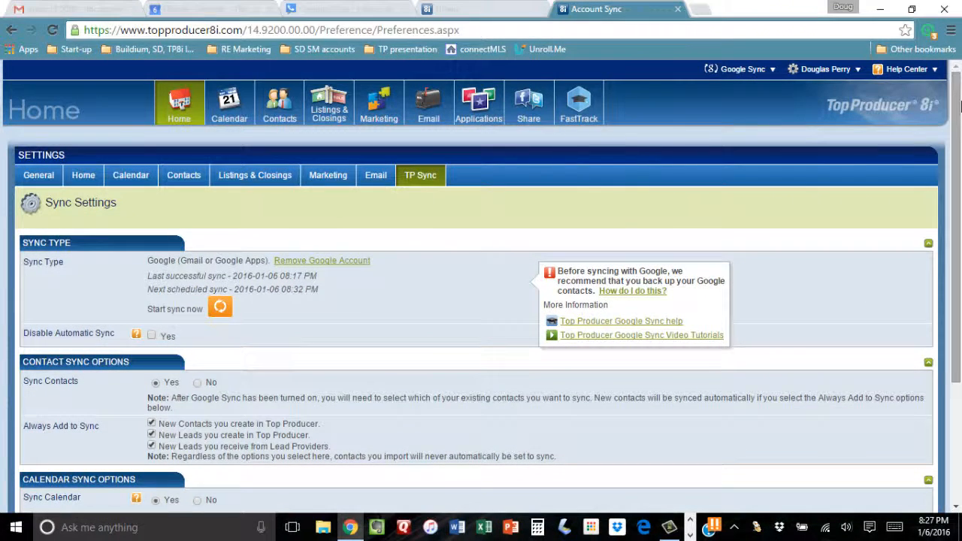
pyautogui.click(385, 179)
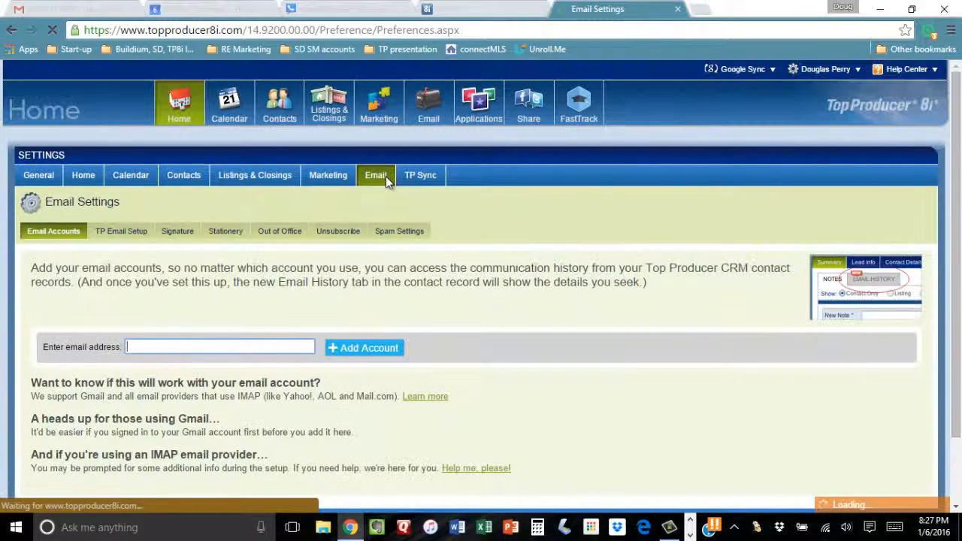
pyautogui.scroll(-3, 575, 361)
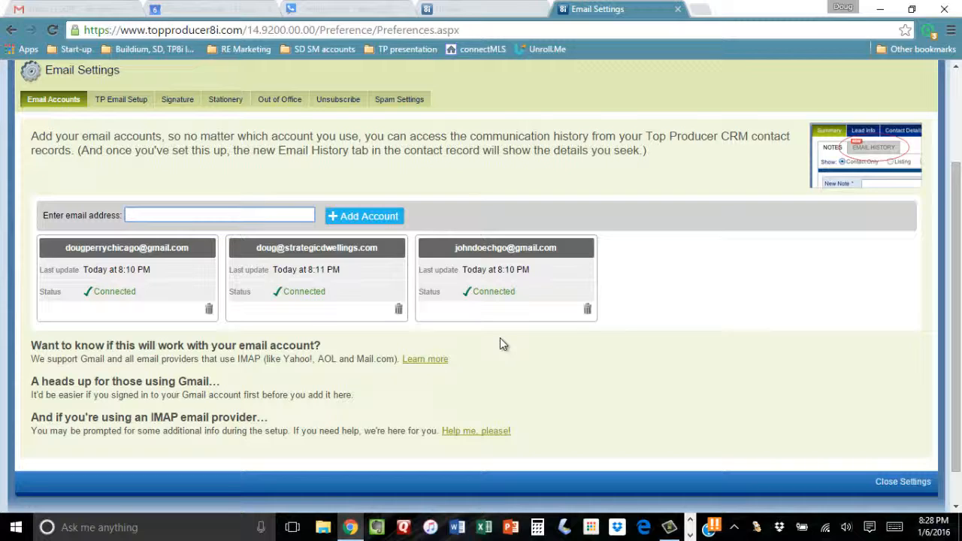
# Open the TP Email Setup settings for editing.
pyautogui.moveTo(957, 340); pyautogui.dragTo(957, 250)
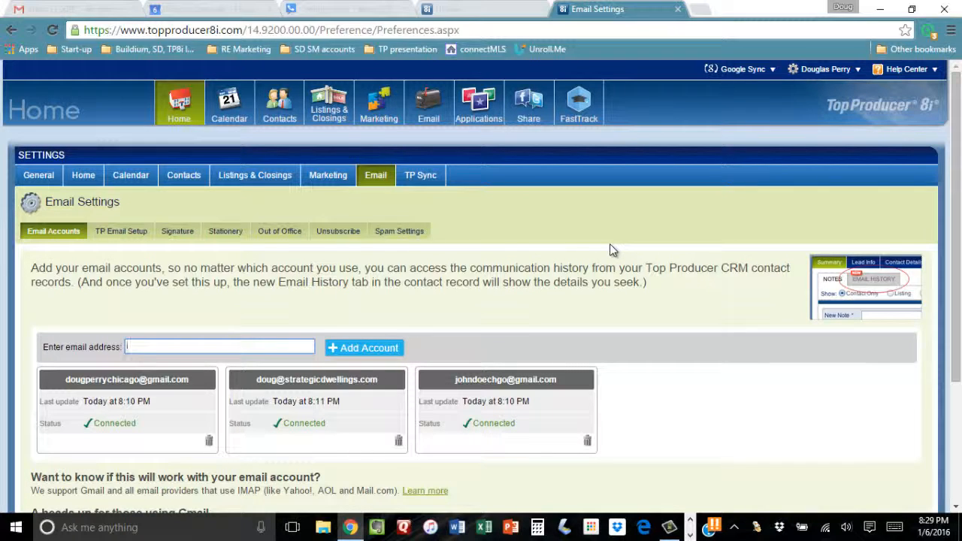
pyautogui.click(136, 237)
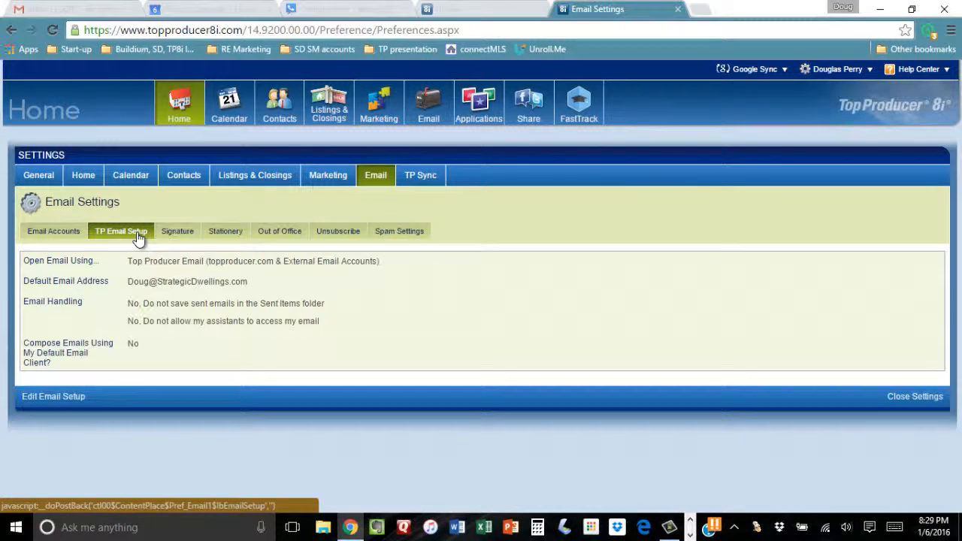
pyautogui.click(63, 396)
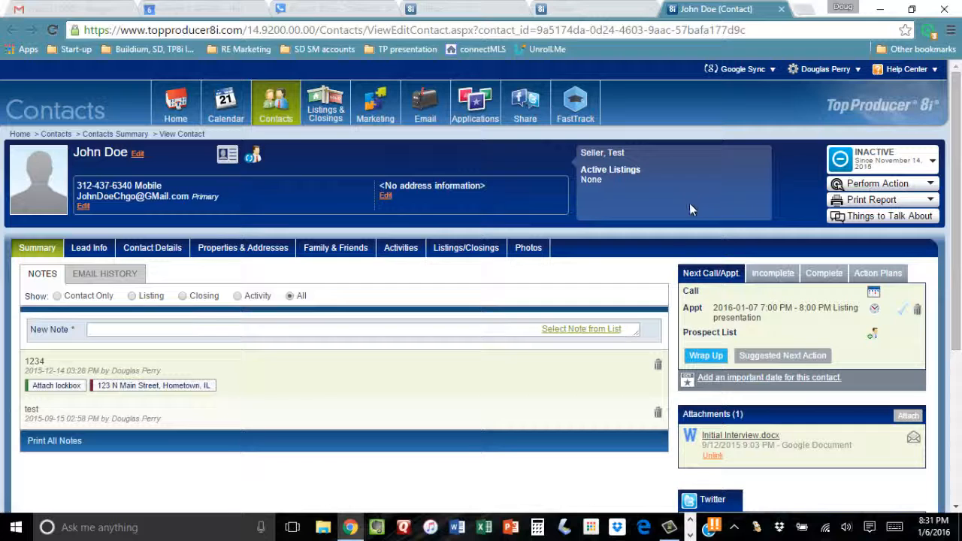
# Review the contact's email history for both My Email and Top Producer Email.
pyautogui.click(136, 278)
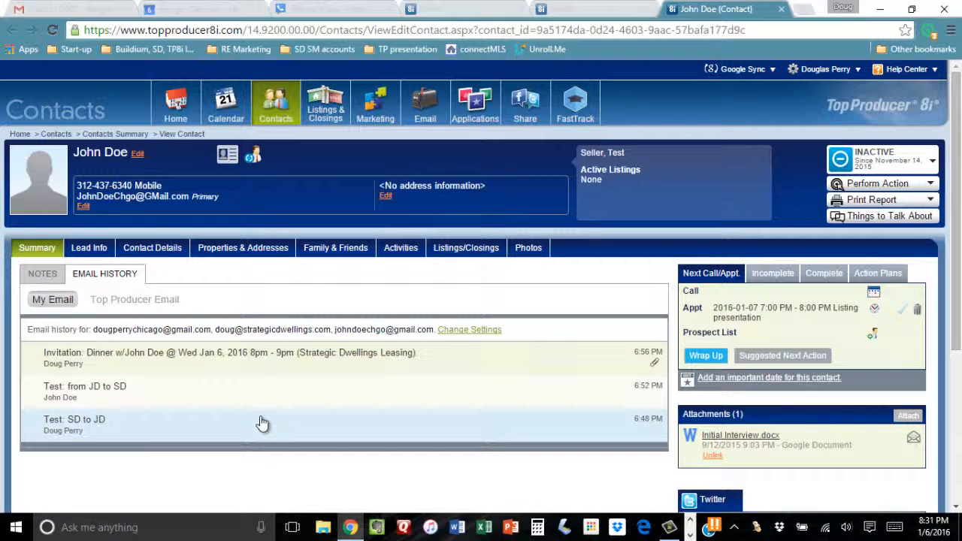
pyautogui.click(155, 301)
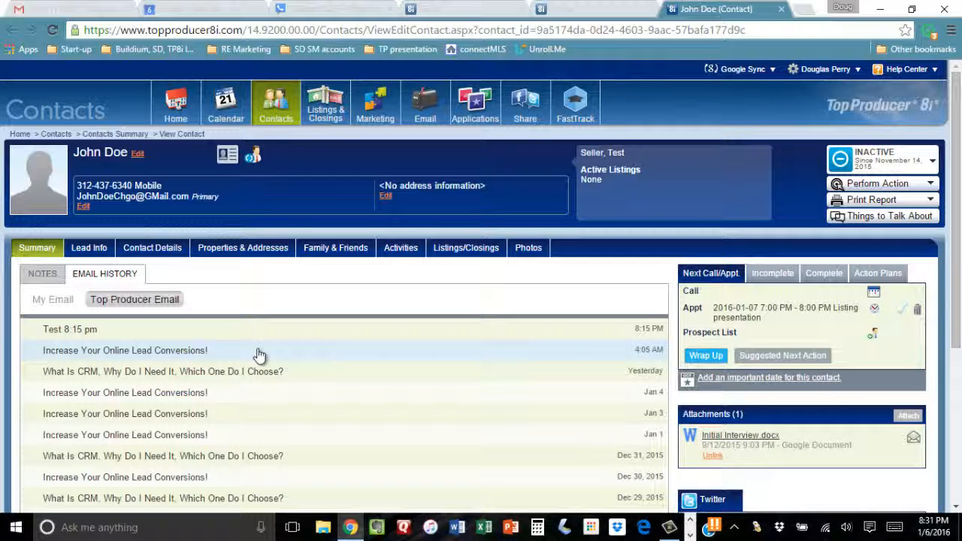
# Switch to Gmail and start a new message addressed to the test contact.
pyautogui.click(89, 10)
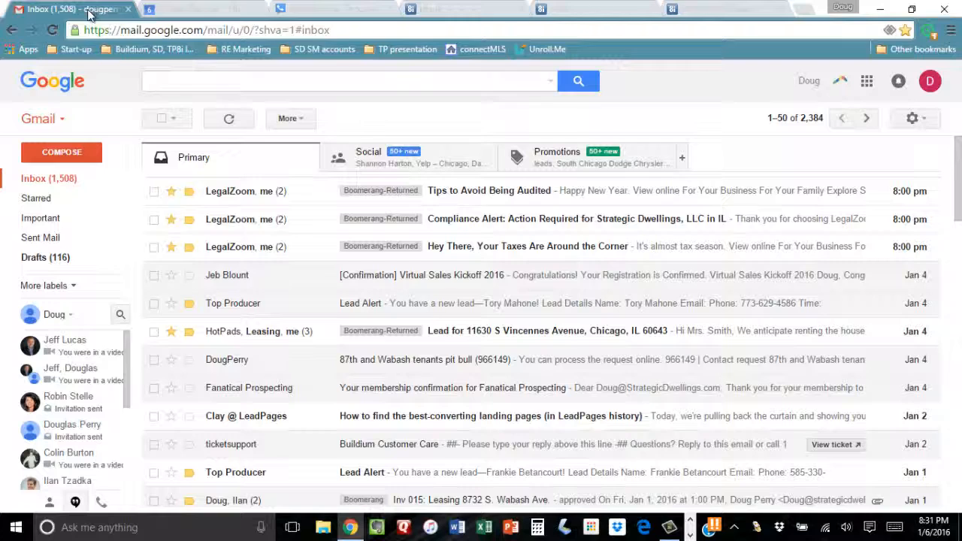
pyautogui.click(71, 154)
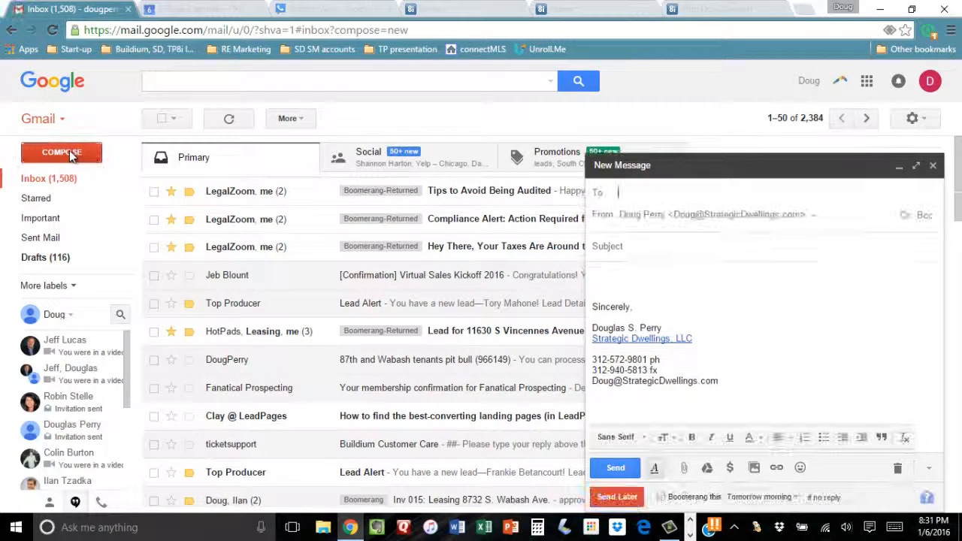
pyautogui.write('john')
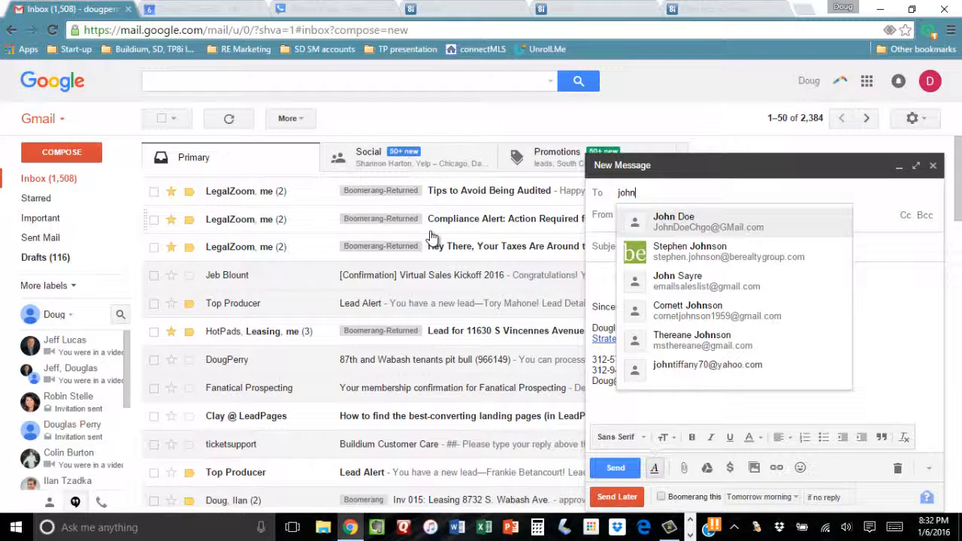
pyautogui.click(682, 227)
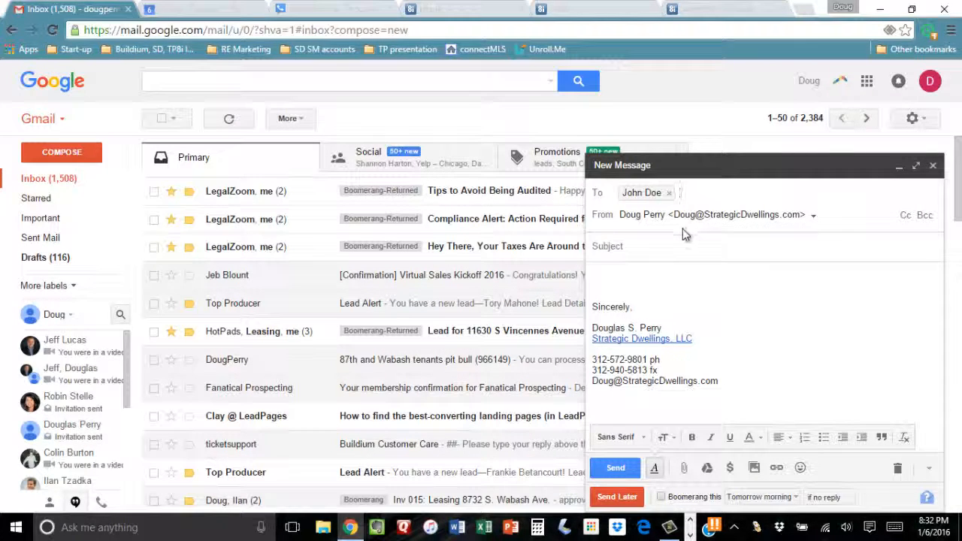
# Set the message subject to "Test 8:32 pm" and send the email.
pyautogui.click(683, 245)
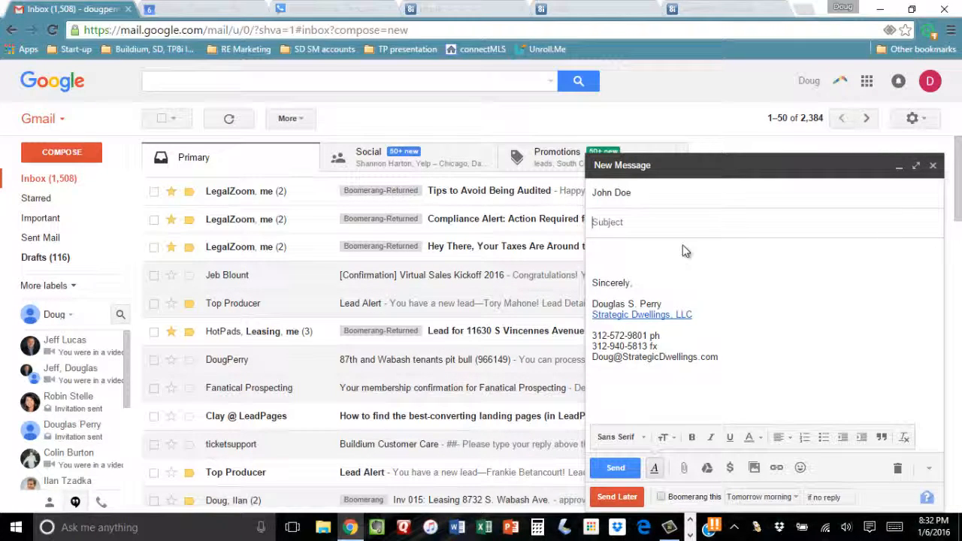
pyautogui.write('Test')
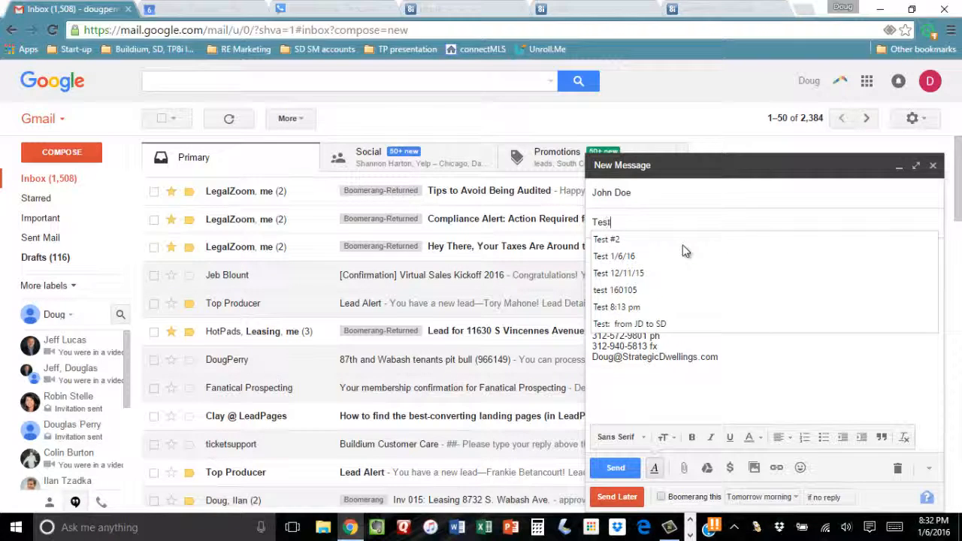
pyautogui.write(' 8')
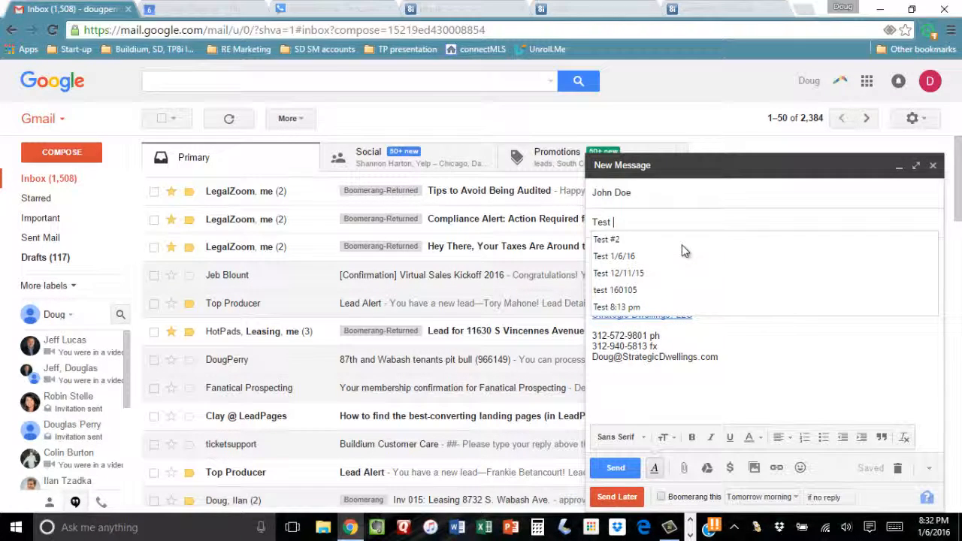
pyautogui.write(':')
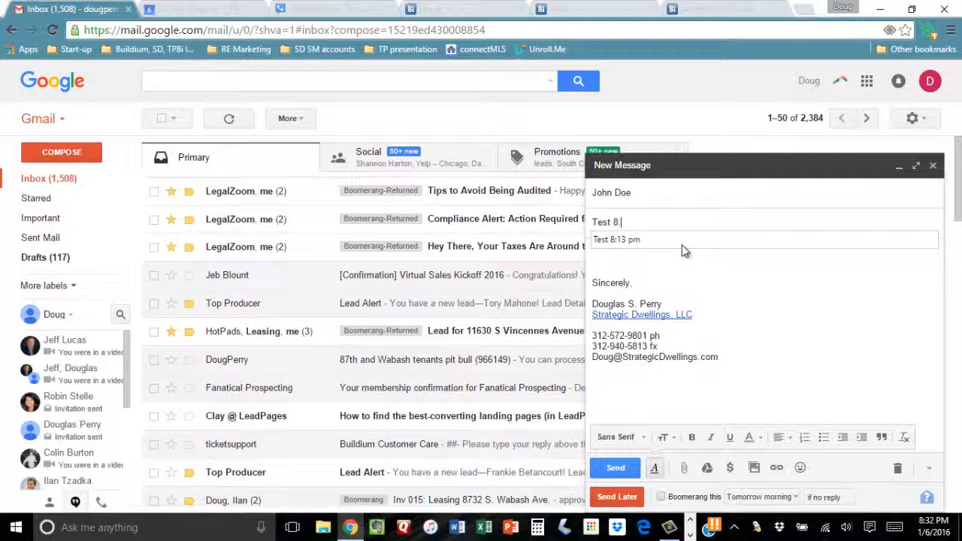
pyautogui.write('32 pm')
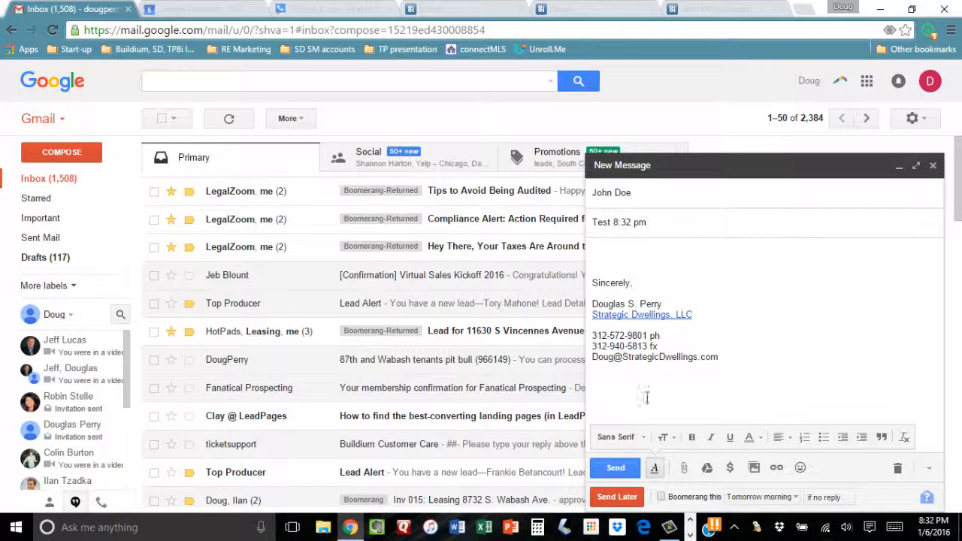
pyautogui.click(626, 470)
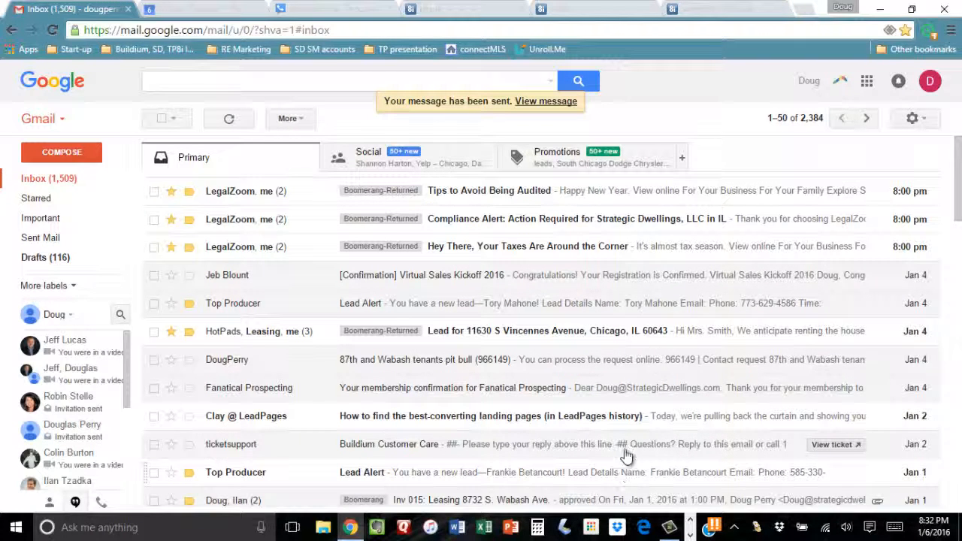
# Switch back to the contact record in Top Producer and start a Google sync.
pyautogui.click(736, 12)
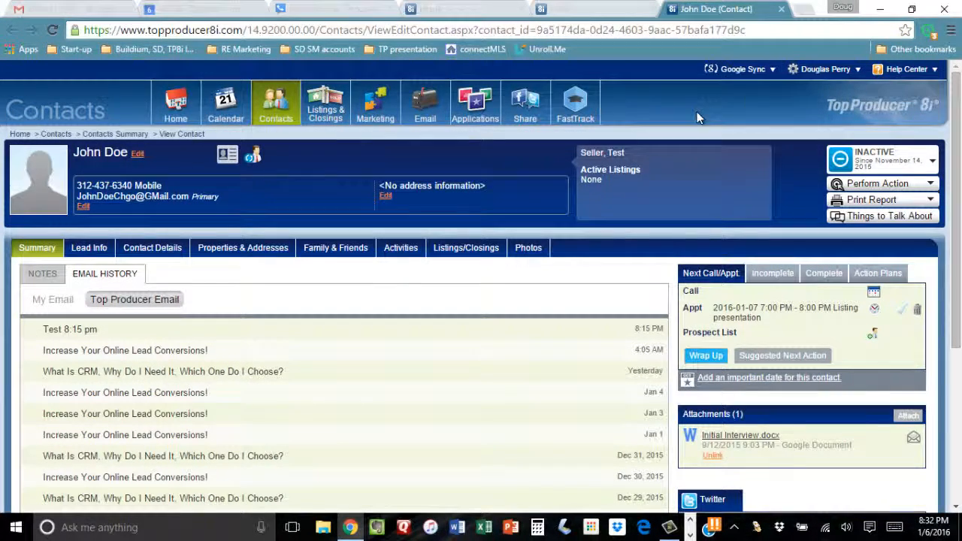
pyautogui.moveTo(757, 75)
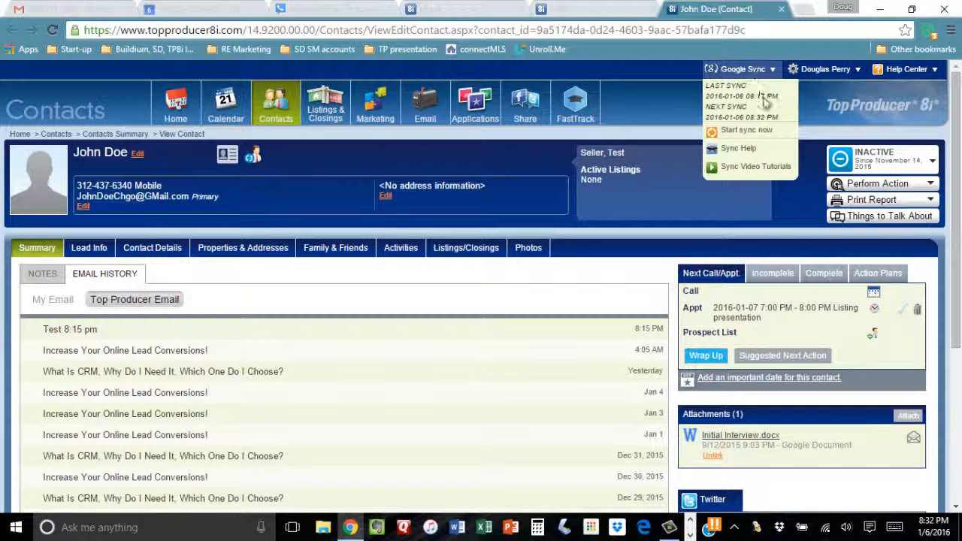
pyautogui.click(779, 133)
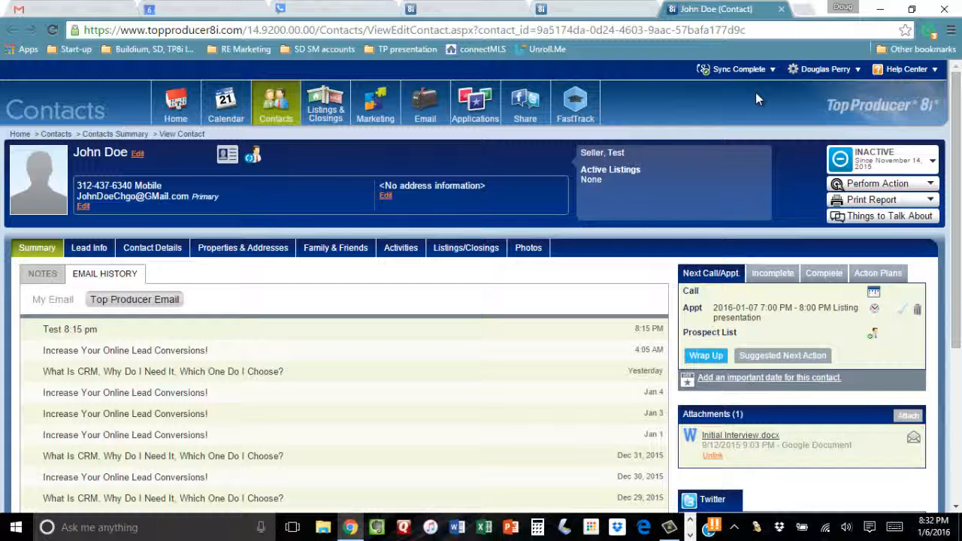
# Check the contact's My Email history for the test message, reloading the record and reopening the email history.
pyautogui.click(60, 301)
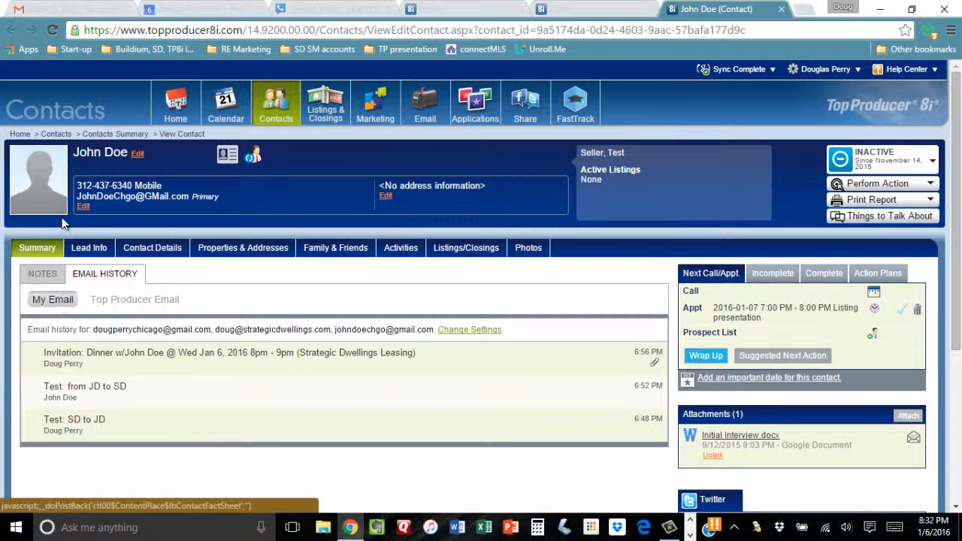
pyautogui.click(53, 30)
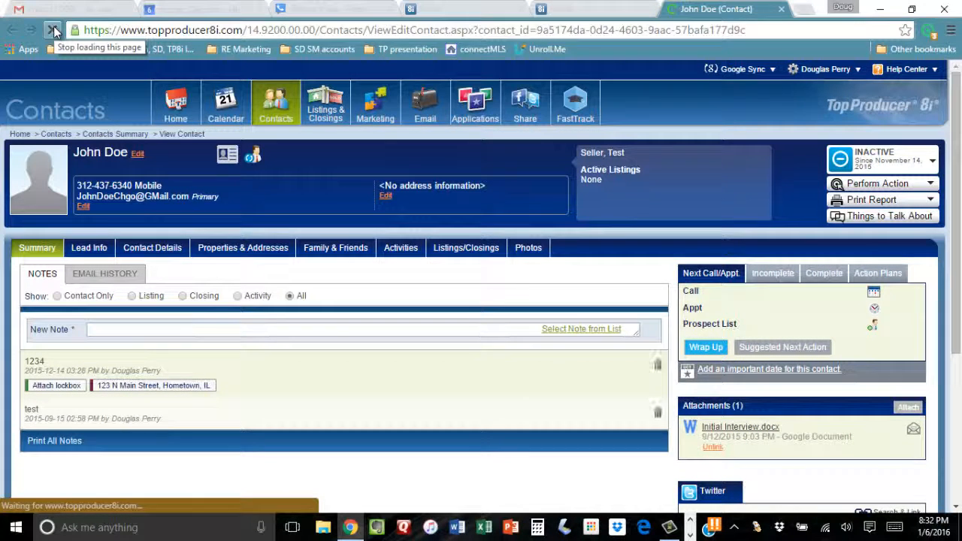
pyautogui.click(111, 277)
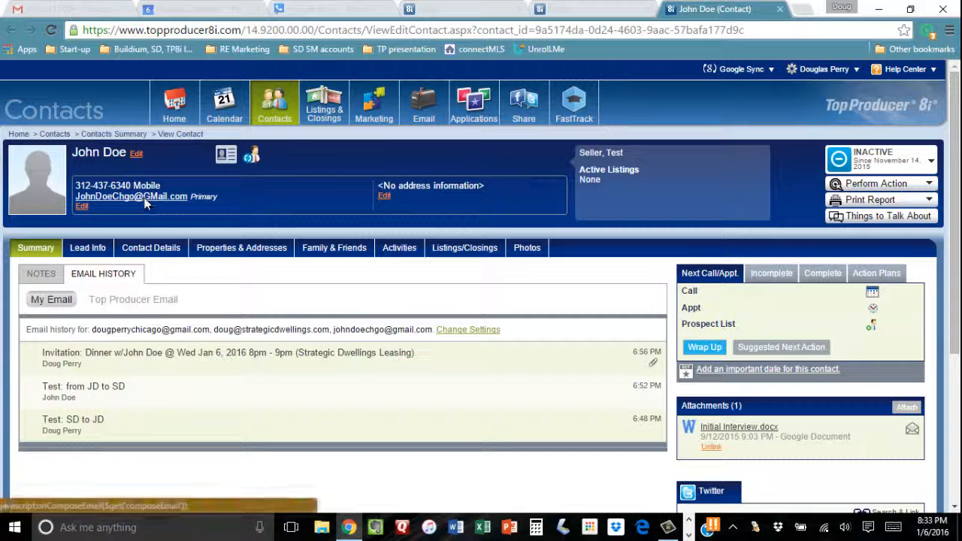
# Compose an email to the contact from the contact record with the subject "Test 8:33 pm" and send it.
pyautogui.click(143, 196)
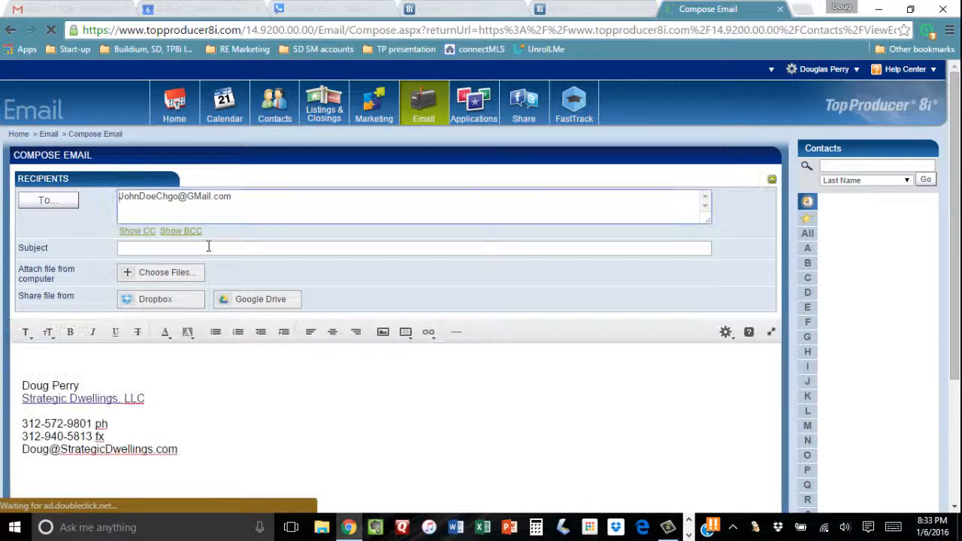
pyautogui.click(212, 247)
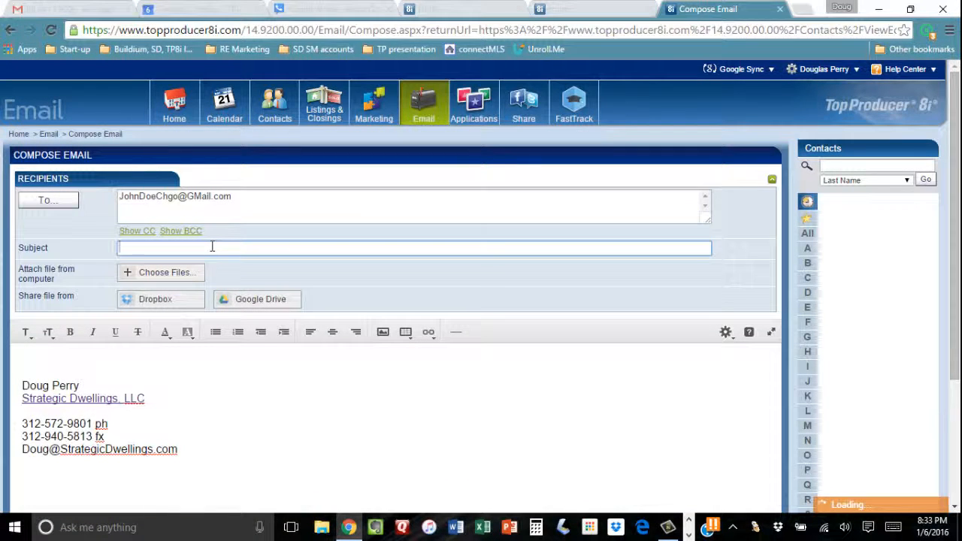
pyautogui.write('Test')
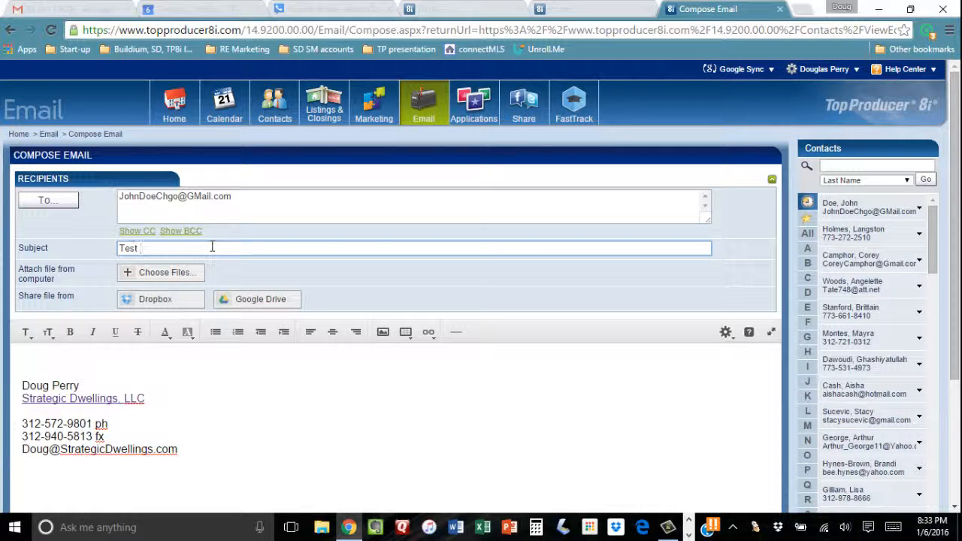
pyautogui.write(' 8:33 pm')
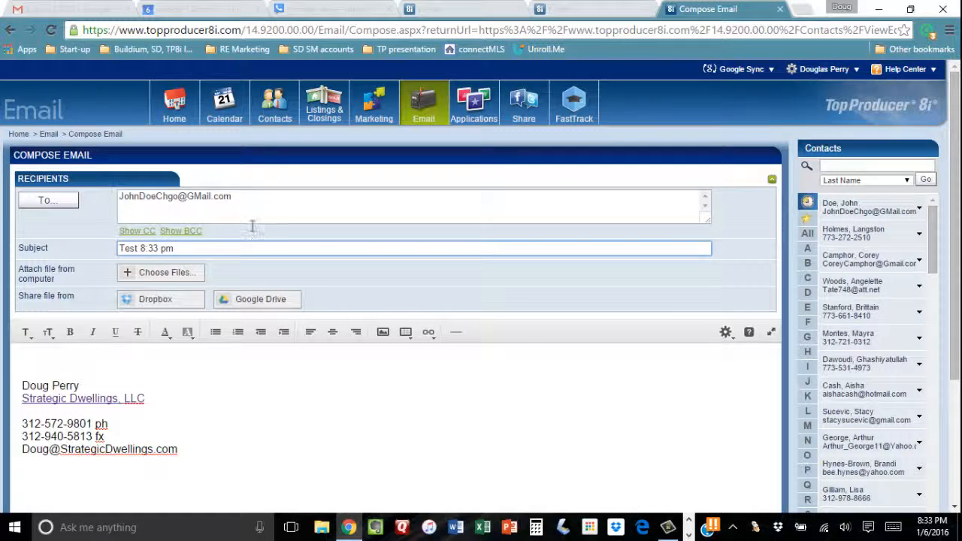
pyautogui.scroll(-3, 251, 223)
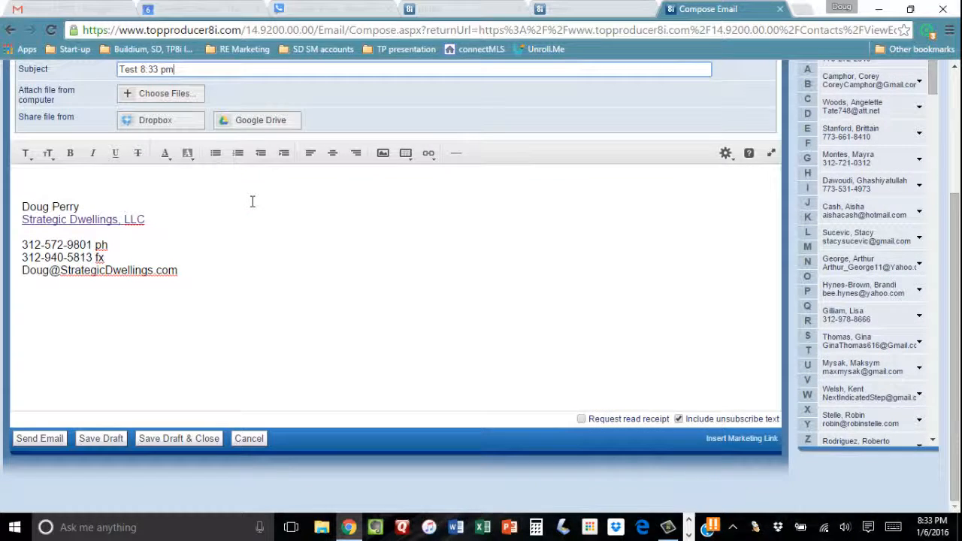
pyautogui.click(40, 441)
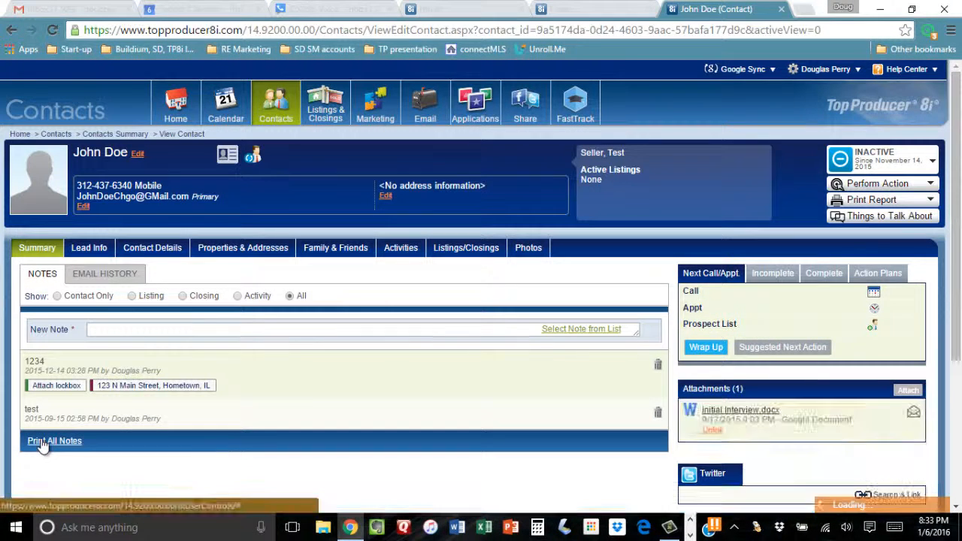
# Check the contact's Top Producer Email history, read the "Test 8:33 pm" message, and return to the My Email history.
pyautogui.click(108, 275)
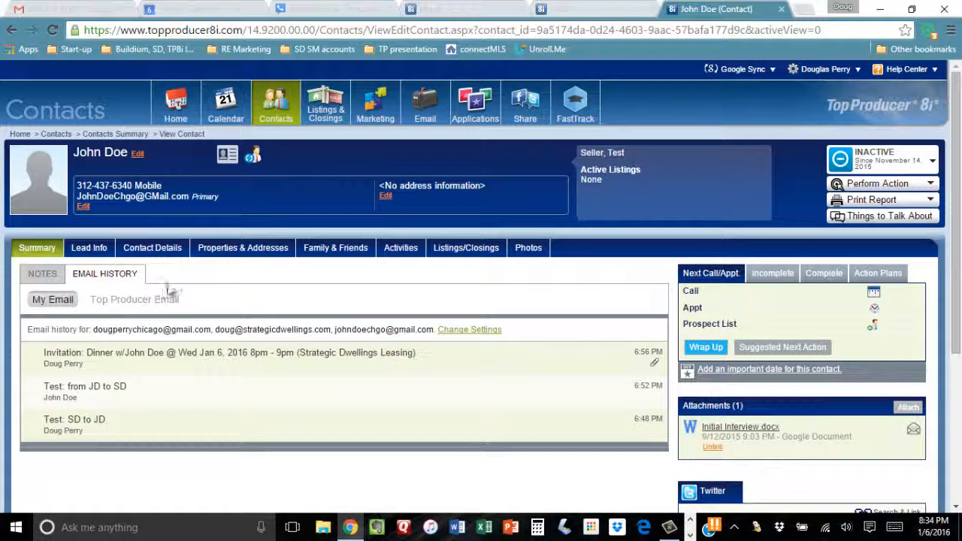
pyautogui.click(158, 303)
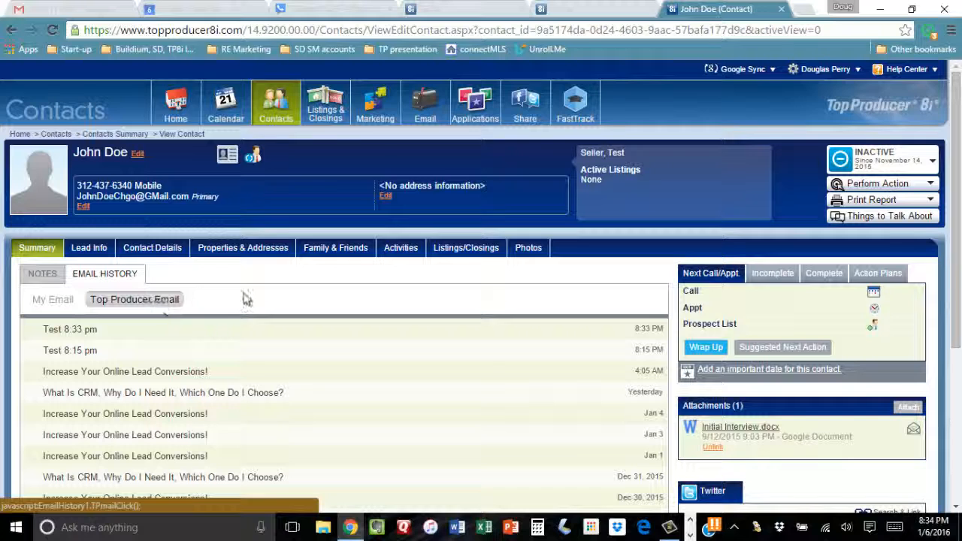
pyautogui.click(102, 334)
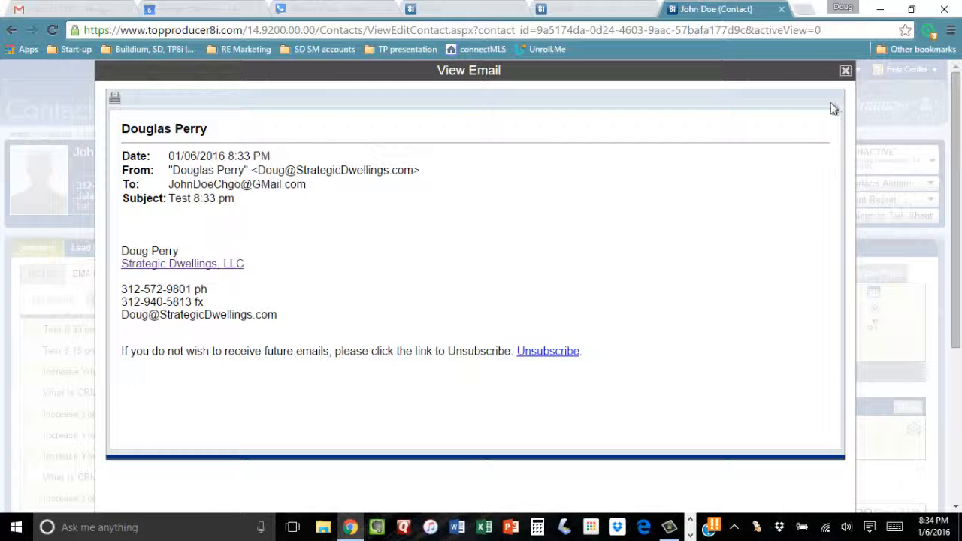
pyautogui.click(845, 70)
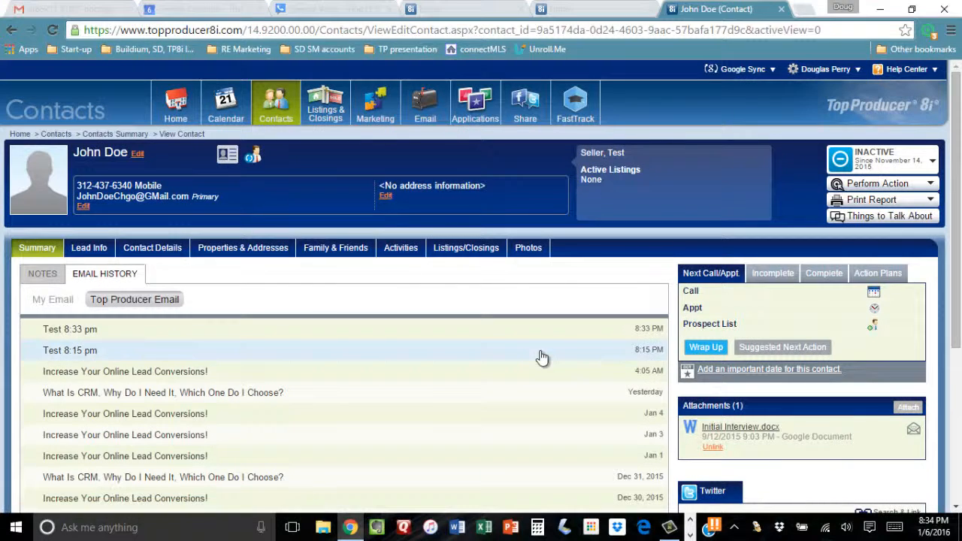
pyautogui.click(59, 300)
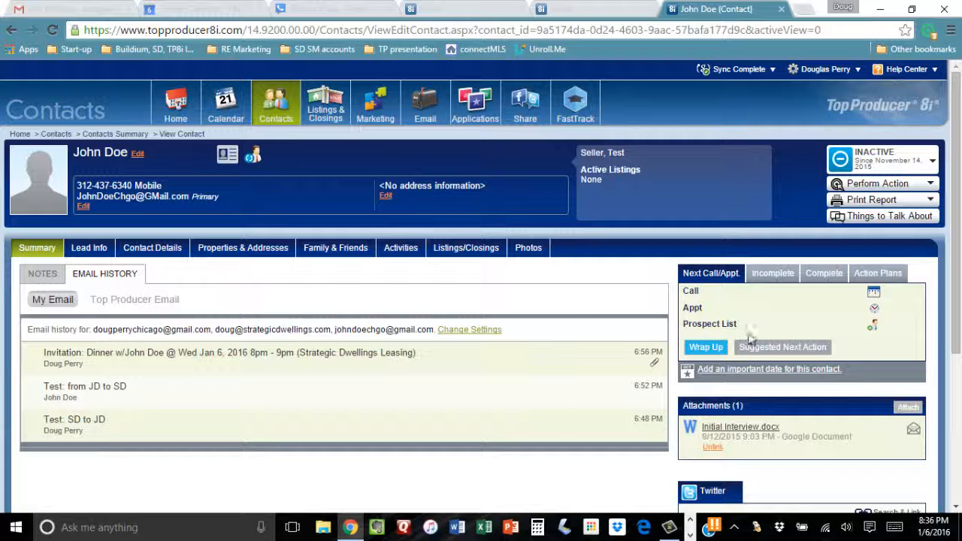
# Start a new appointment for the contact with a description about meeting the contact for dinner.
pyautogui.click(874, 310)
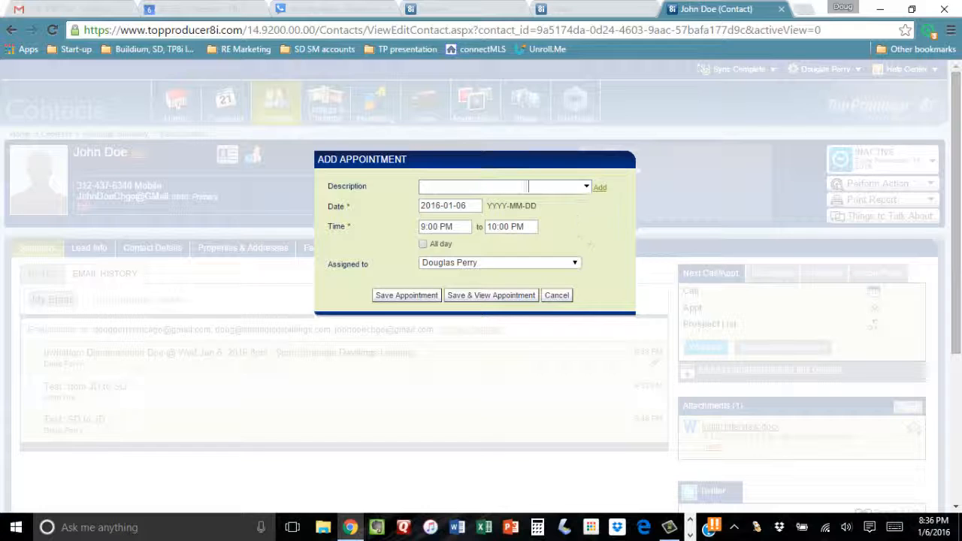
pyautogui.click(524, 186)
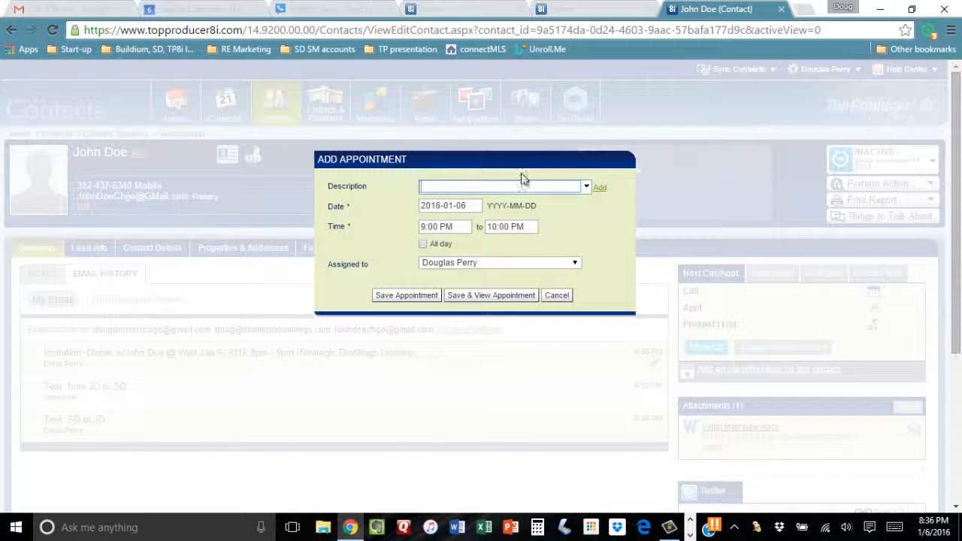
pyautogui.write('Meet J')
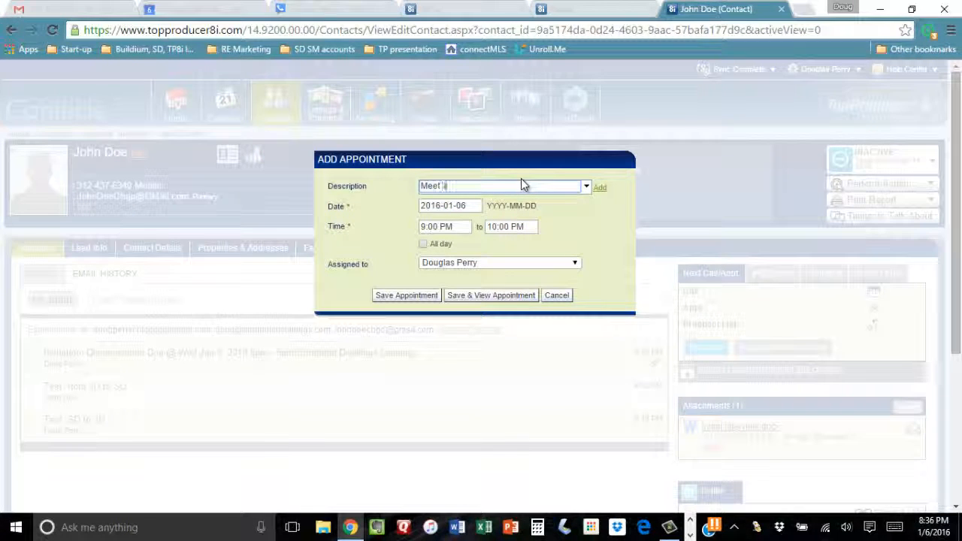
pyautogui.write('ohn Doe for Dinner')
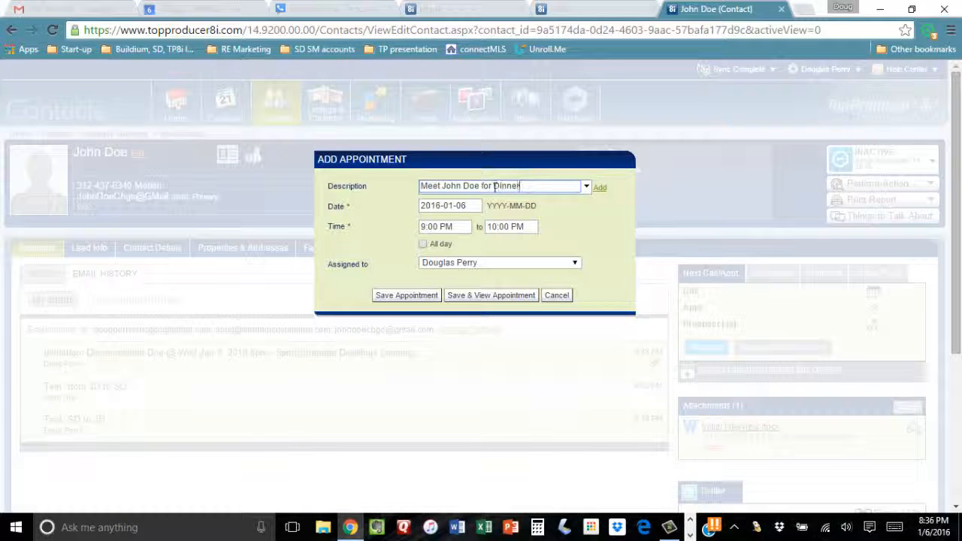
# Schedule the appointment for 2016-01-07 from 07:00 PM to 08:00 PM and save it.
pyautogui.click(458, 205)
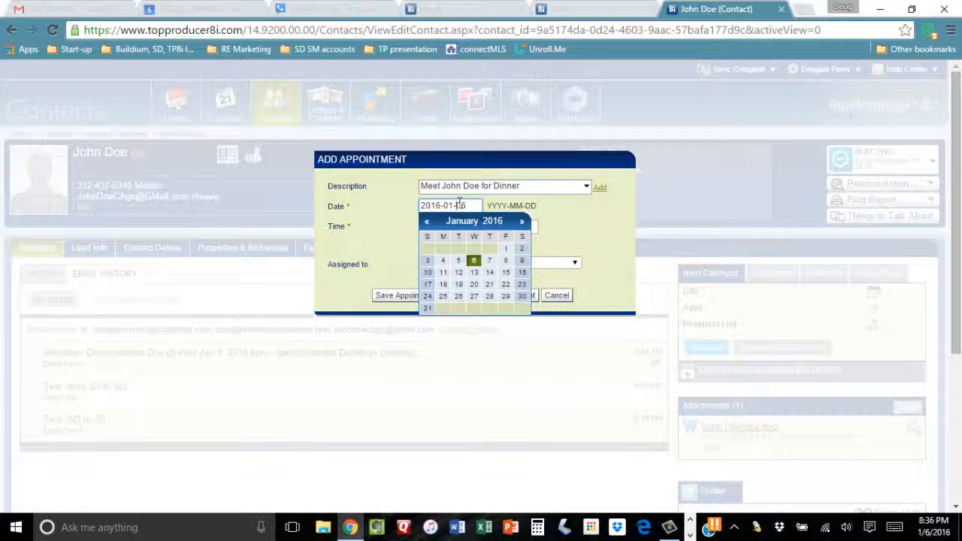
pyautogui.click(489, 260)
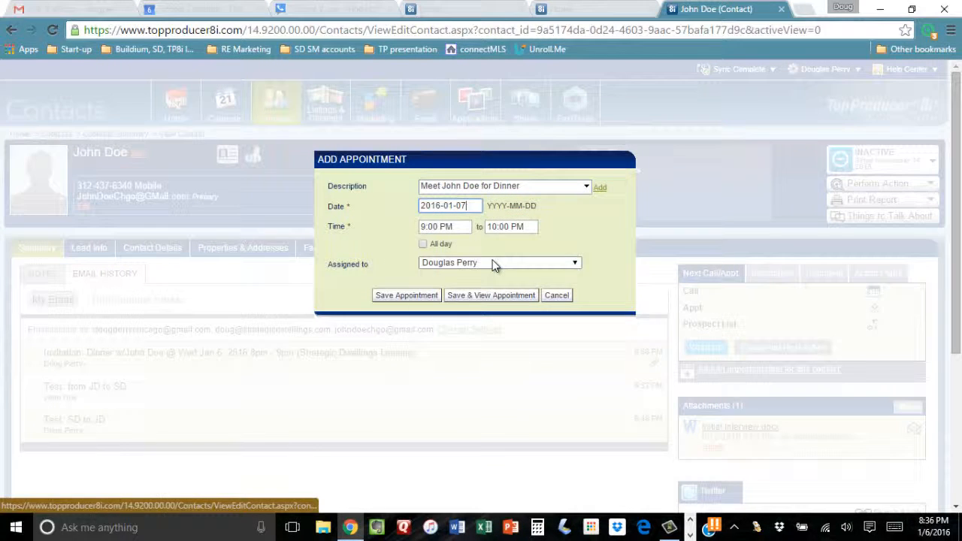
pyautogui.click(453, 227)
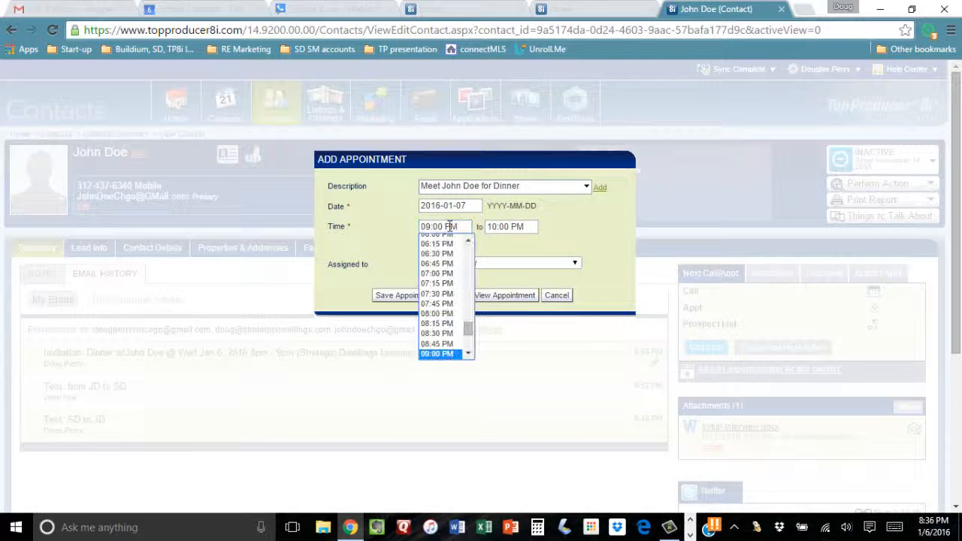
pyautogui.click(439, 274)
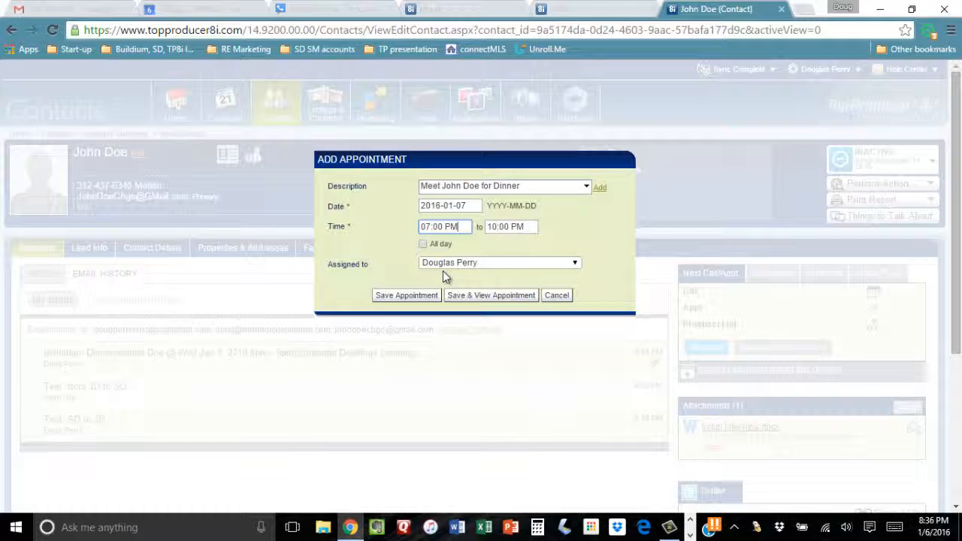
pyautogui.click(504, 227)
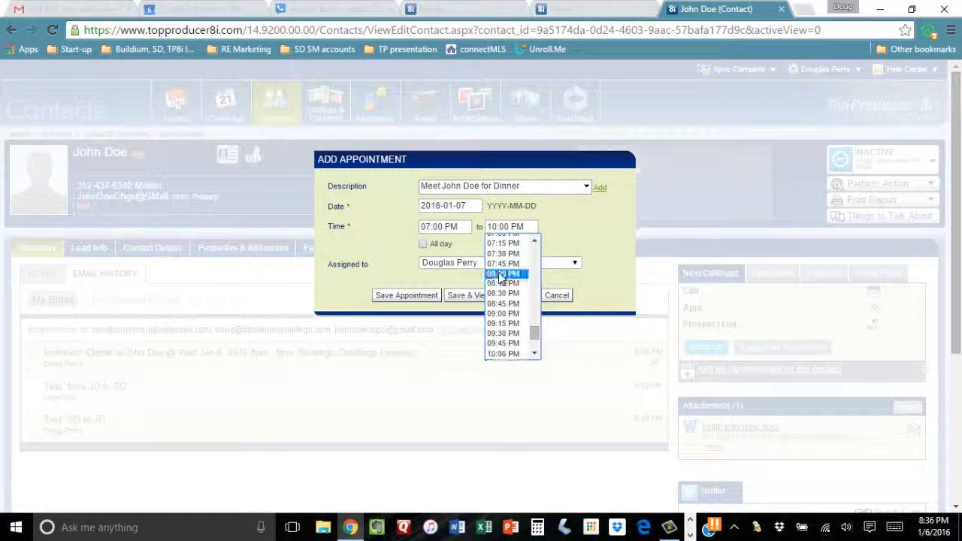
pyautogui.click(500, 273)
pyautogui.click(407, 295)
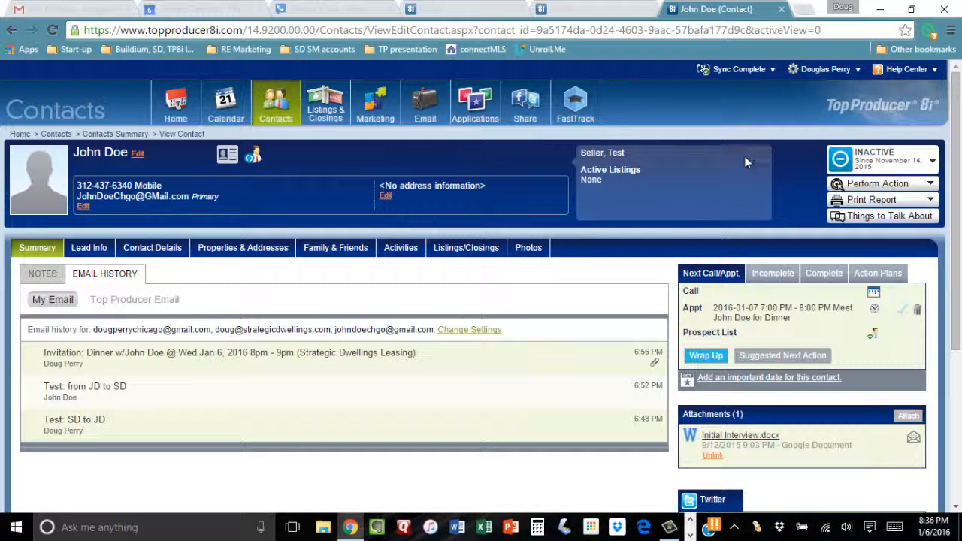
# Start a Google sync and switch to Google Calendar.
pyautogui.click(771, 69)
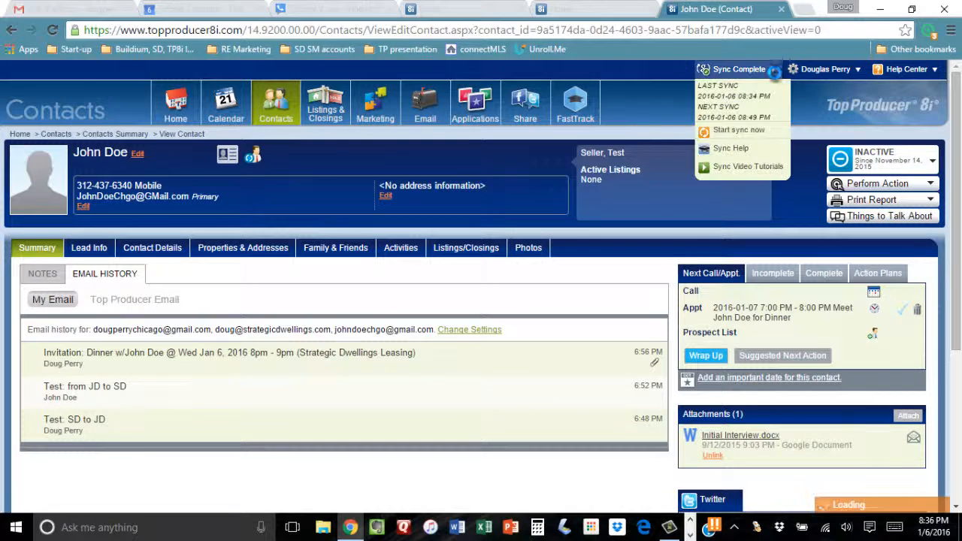
pyautogui.click(761, 131)
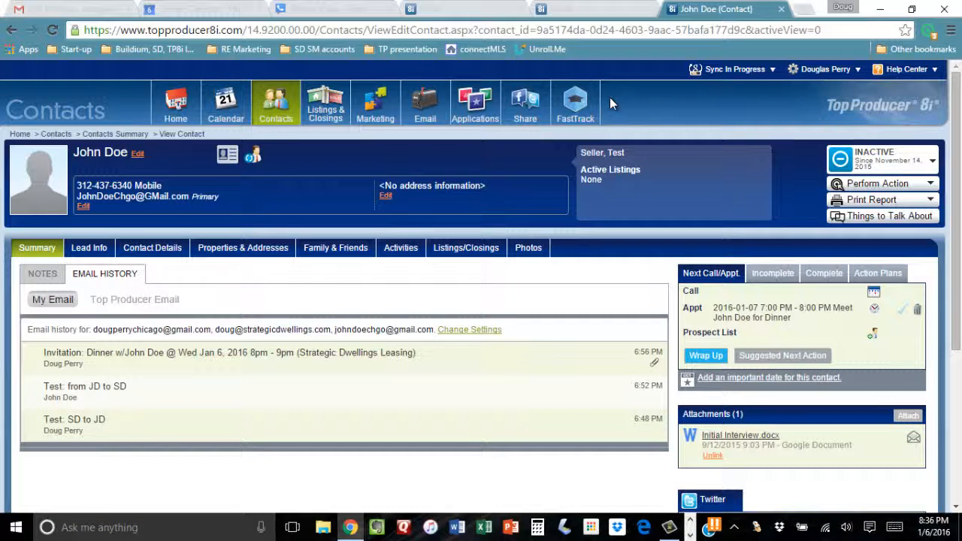
pyautogui.click(221, 10)
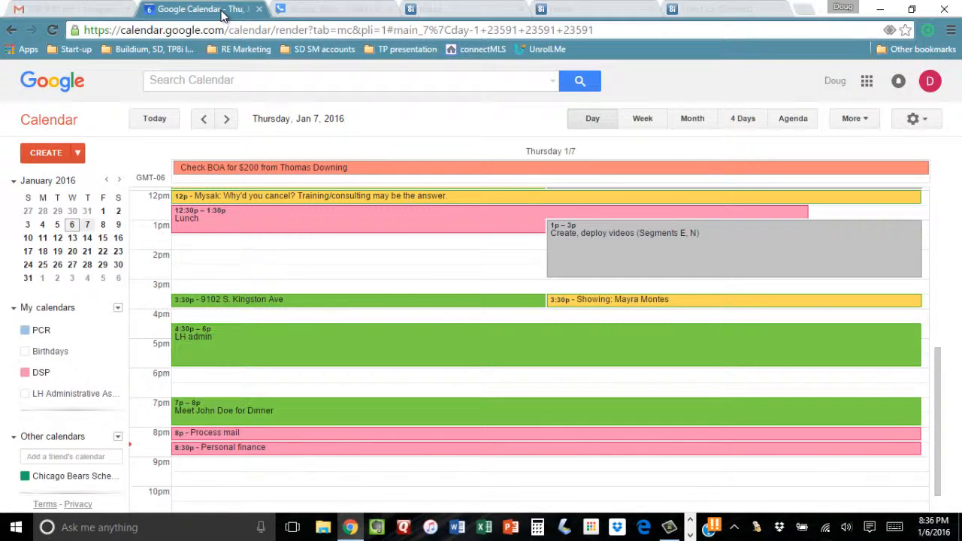
# Open the 7pm dinner event on Thursday, January 7 for editing and set its location to The Rosebud in Chicago.
pyautogui.click(314, 414)
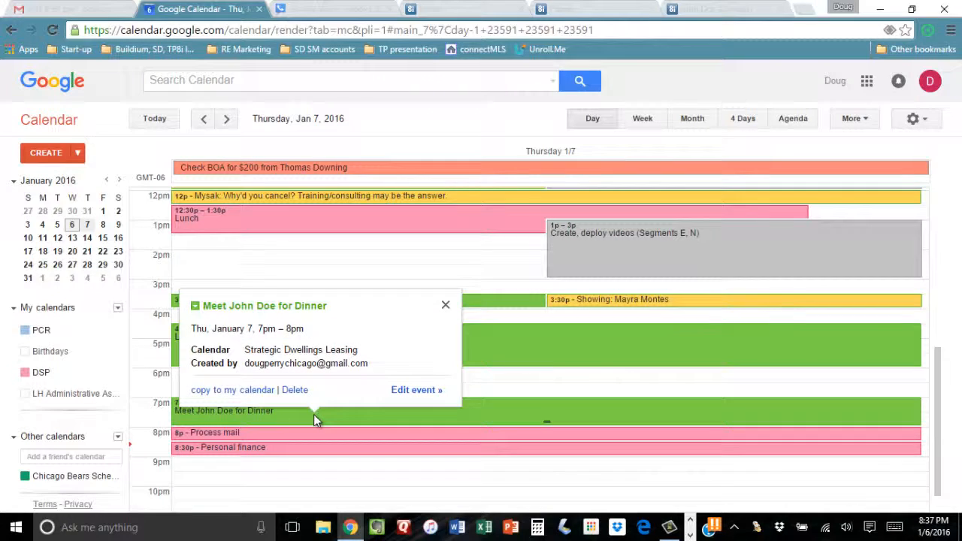
pyautogui.click(415, 390)
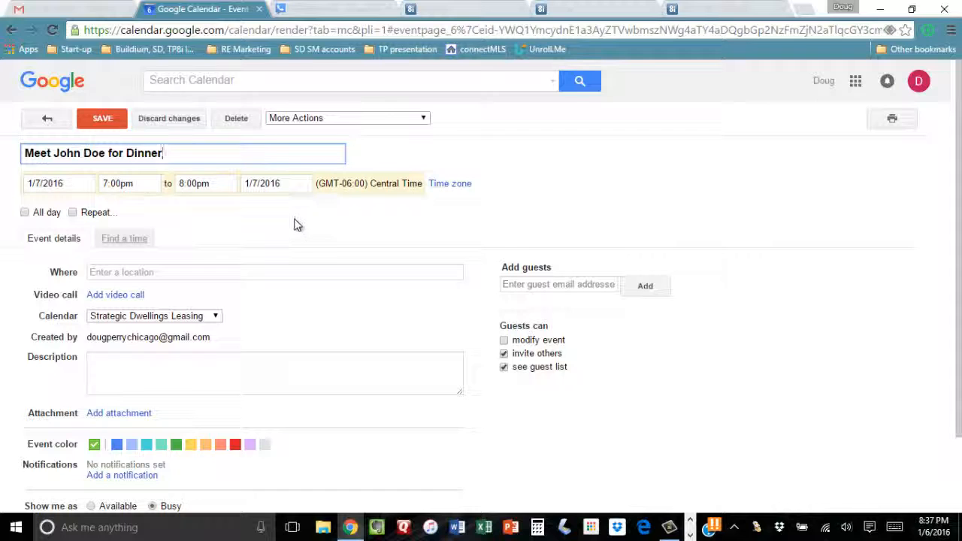
pyautogui.click(257, 275)
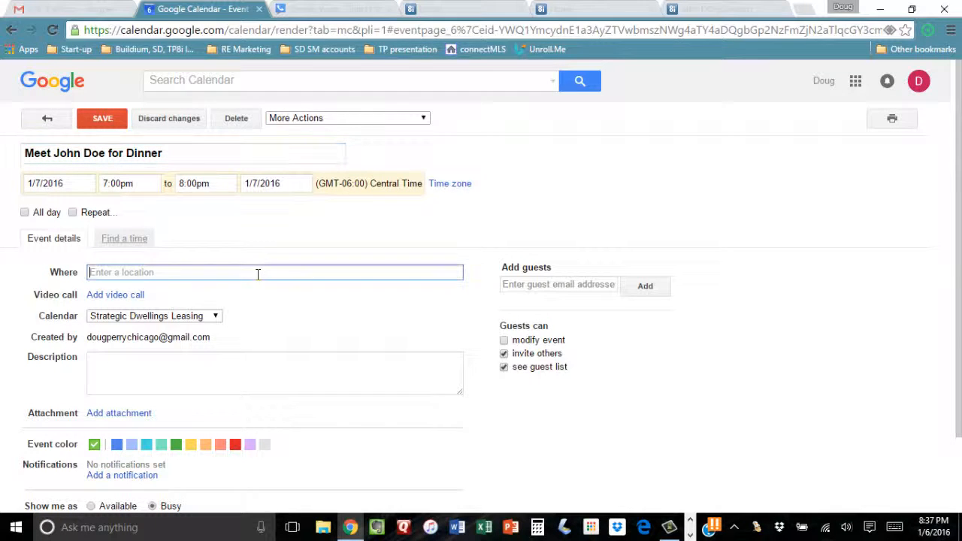
pyautogui.write('The')
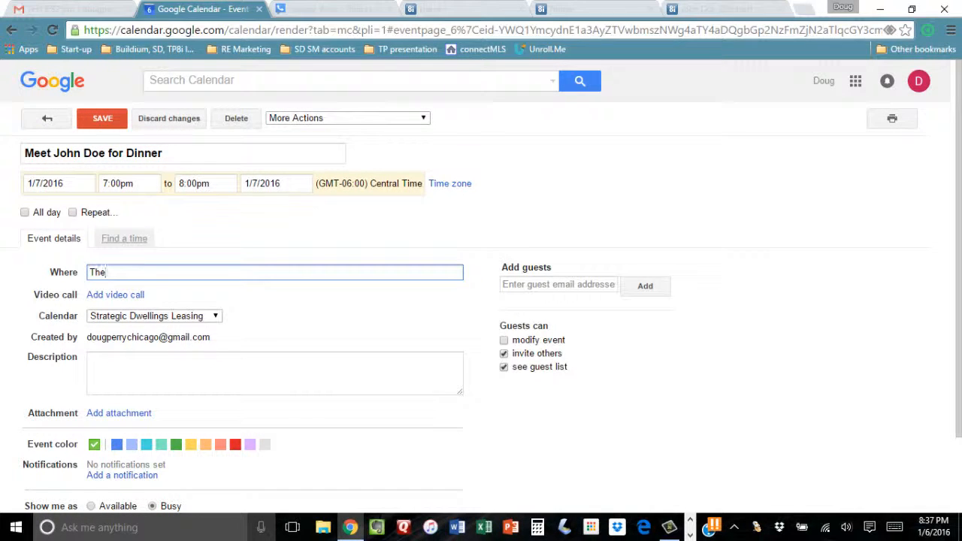
pyautogui.write(' r')
pyautogui.press('BackSpace')
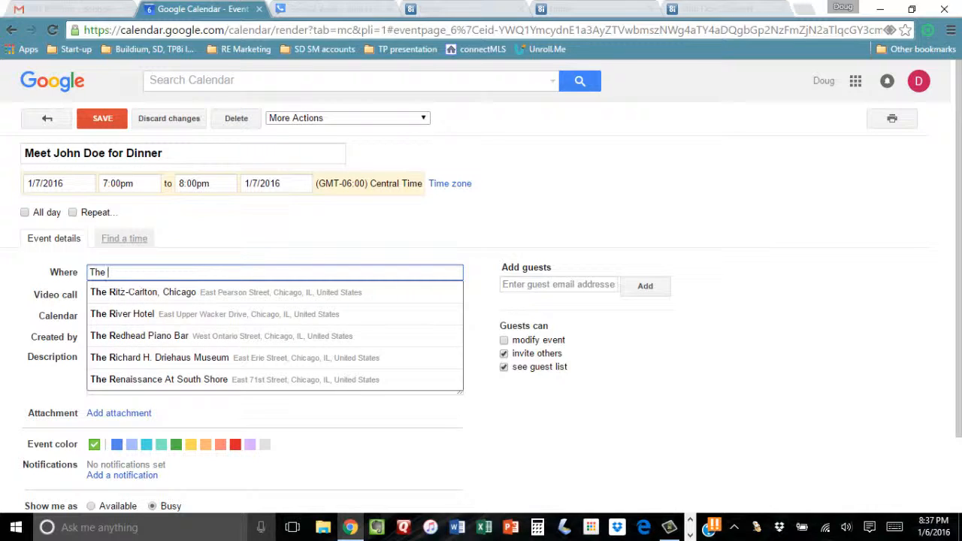
pyautogui.write('Rose')
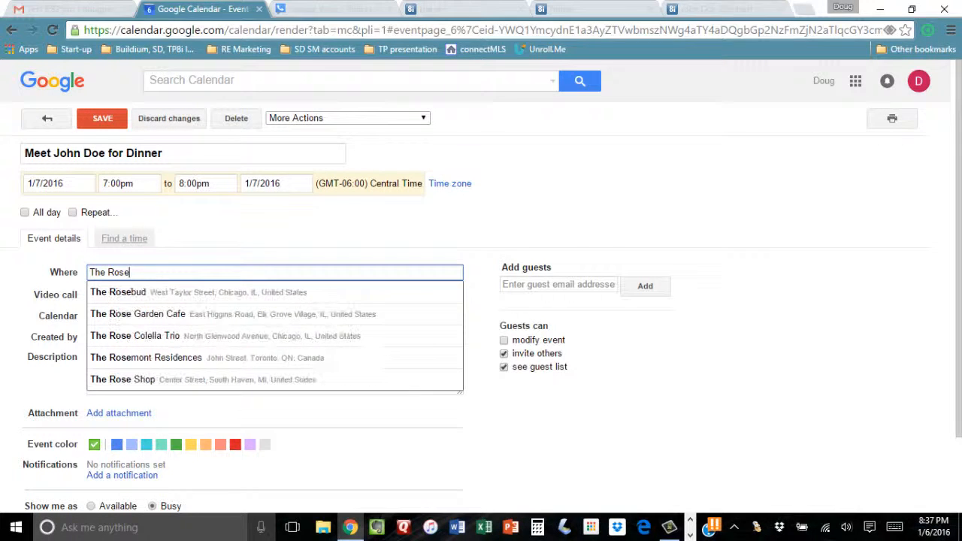
pyautogui.write('bud')
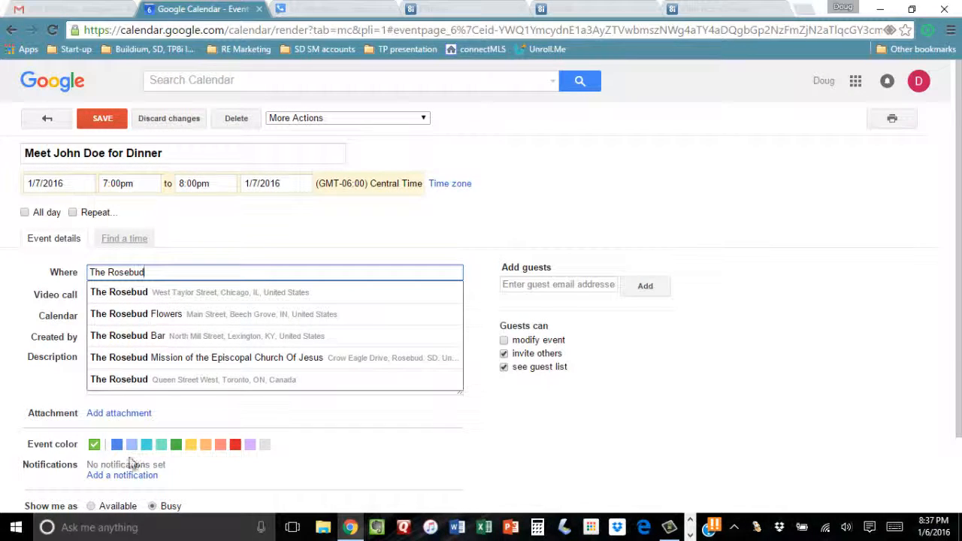
pyautogui.click(200, 294)
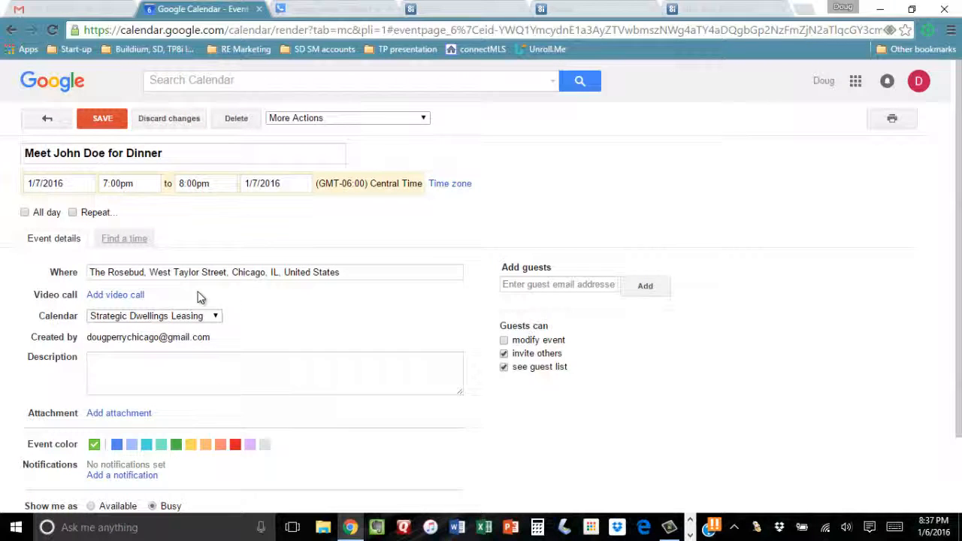
# Add the contact as a guest to the dinner event, using the e-mail address from the Top Producer contact record.
pyautogui.click(528, 285)
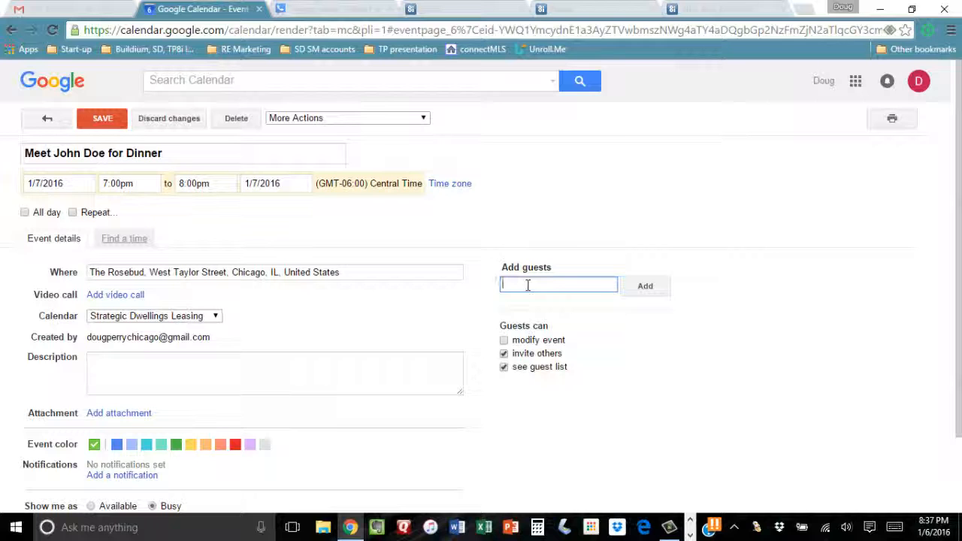
pyautogui.write('john')
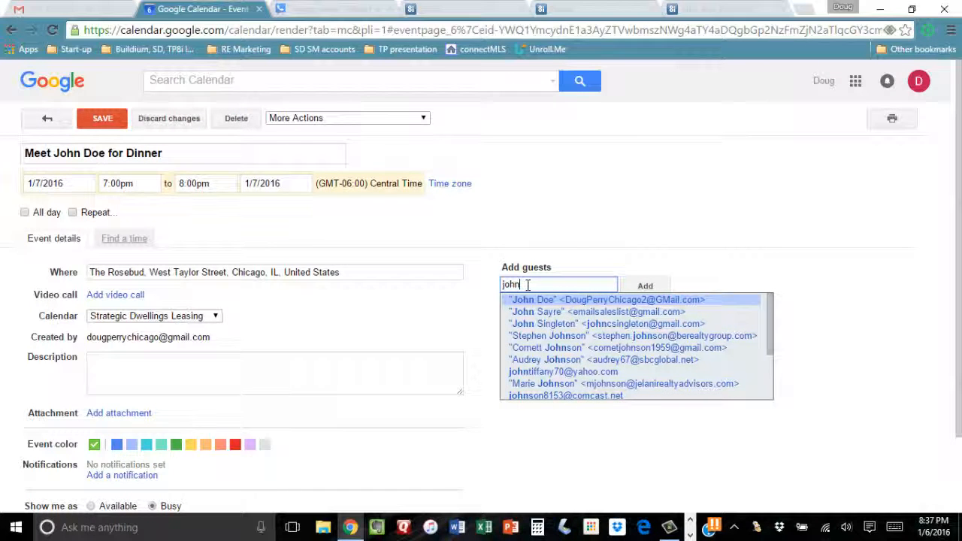
pyautogui.write(' doe')
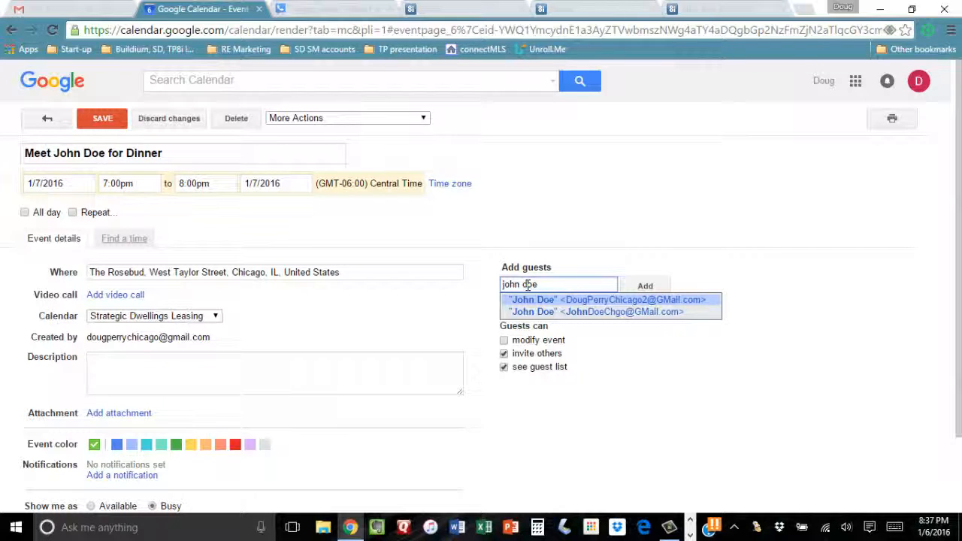
pyautogui.click(576, 315)
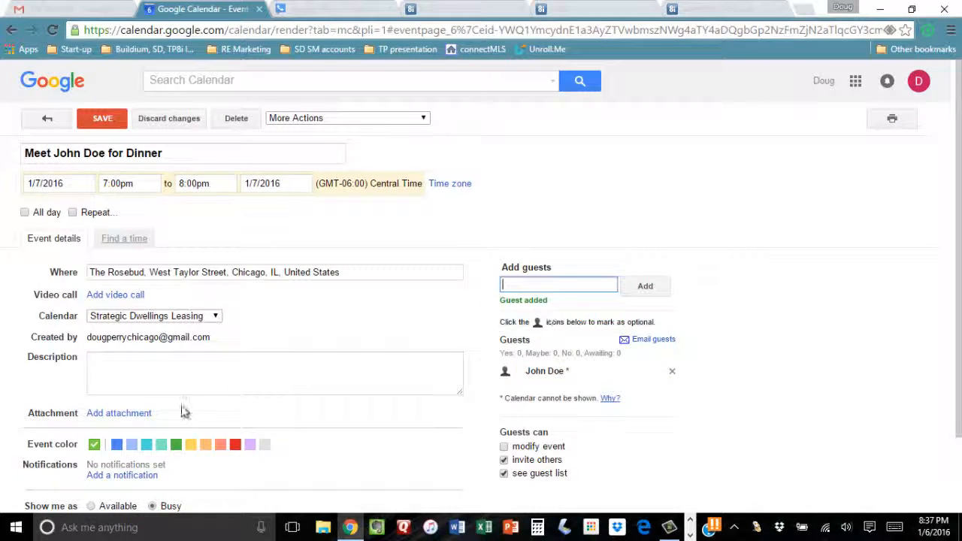
# Set the event color to yellow and add a pop-up notification 90 minutes before the event.
pyautogui.click(190, 444)
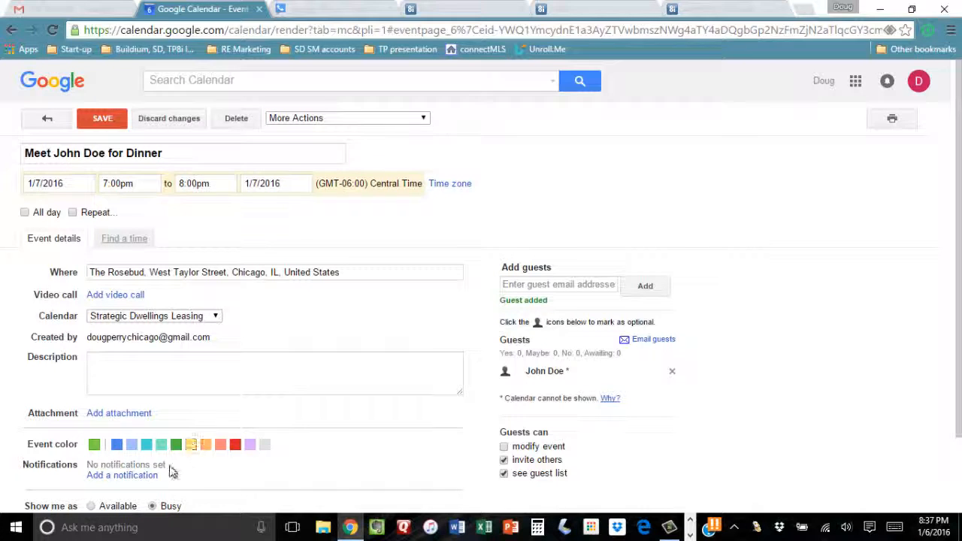
pyautogui.click(150, 478)
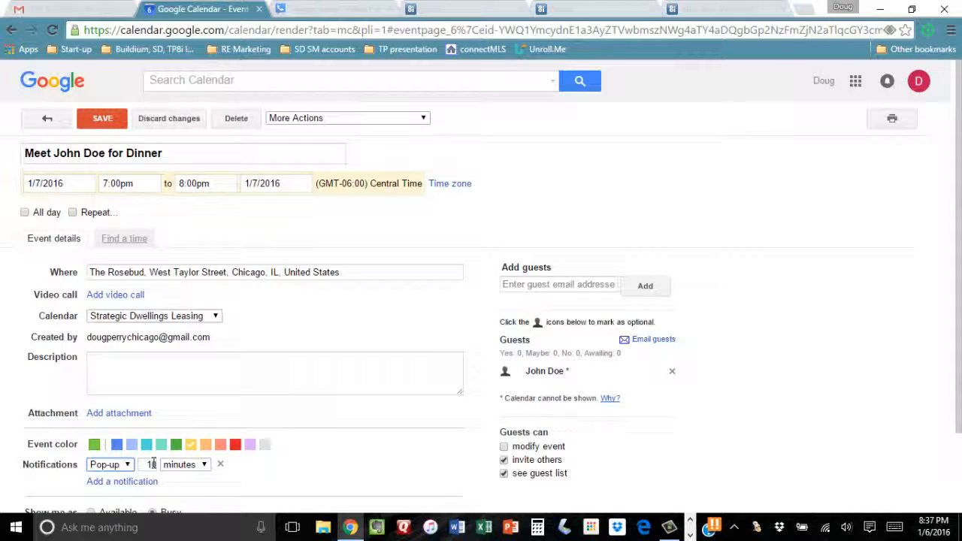
pyautogui.click(151, 465)
pyautogui.doubleClick(151, 465)
pyautogui.write('90')
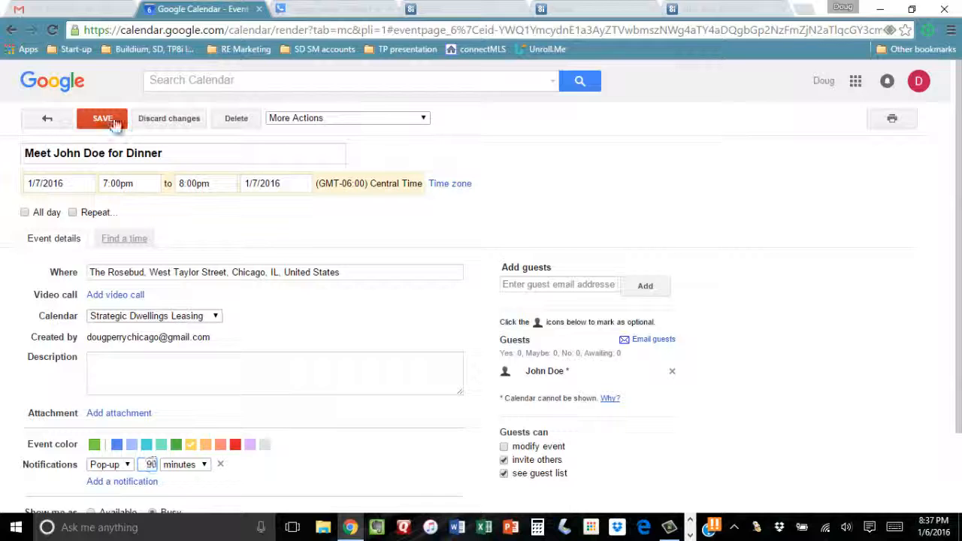
# Save the dinner event and send the invitation to the guest.
pyautogui.click(114, 118)
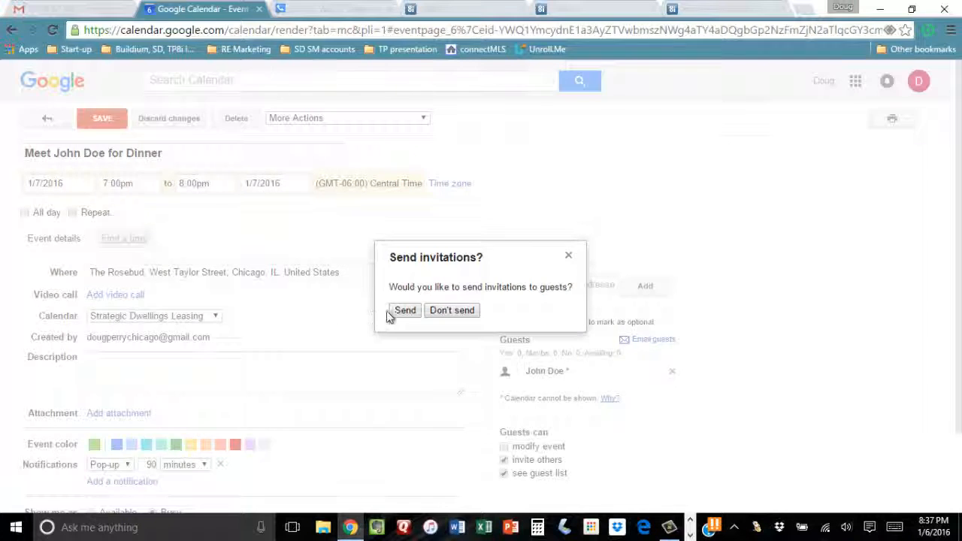
pyautogui.click(396, 311)
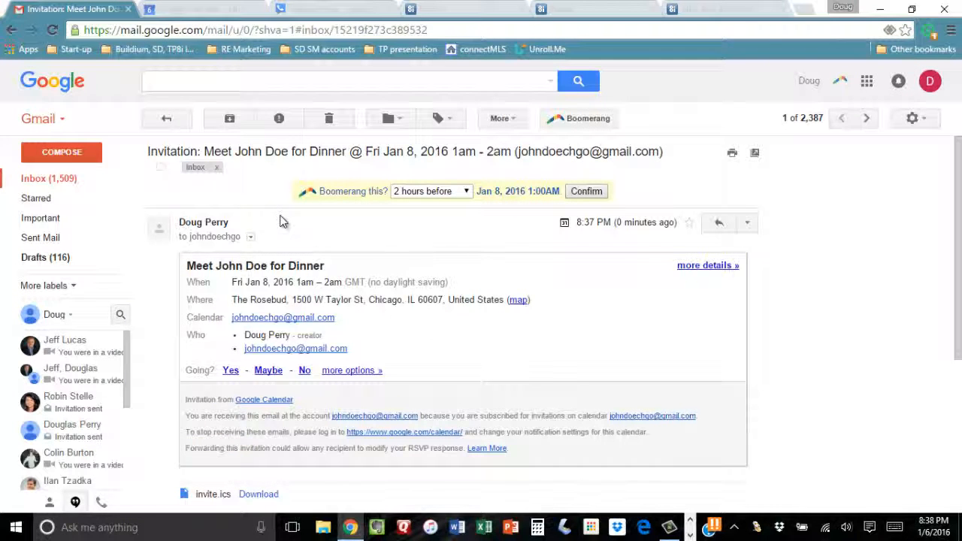
# Switch to Google Voice, place a Hangouts call to the dinner contact's mobile number found by name, and end the call.
pyautogui.click(348, 10)
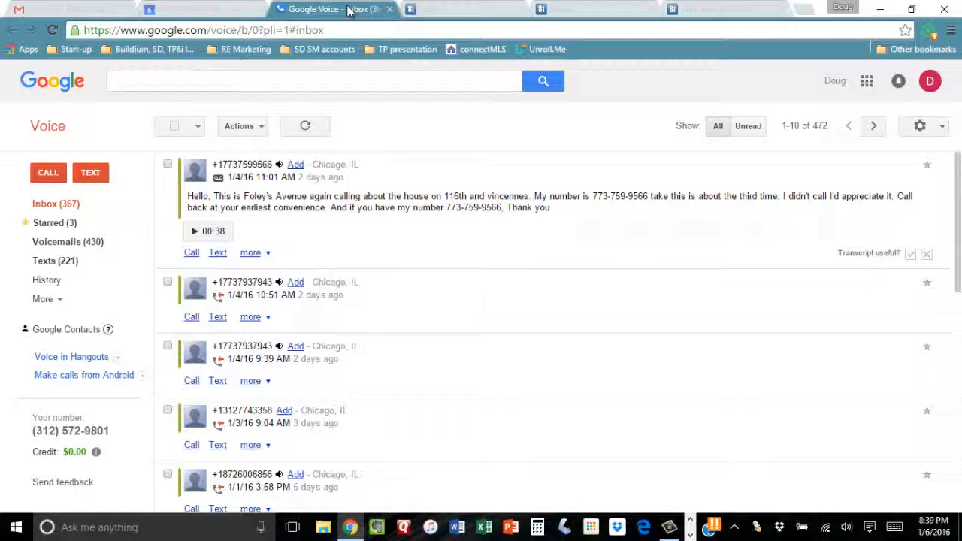
pyautogui.press('c')
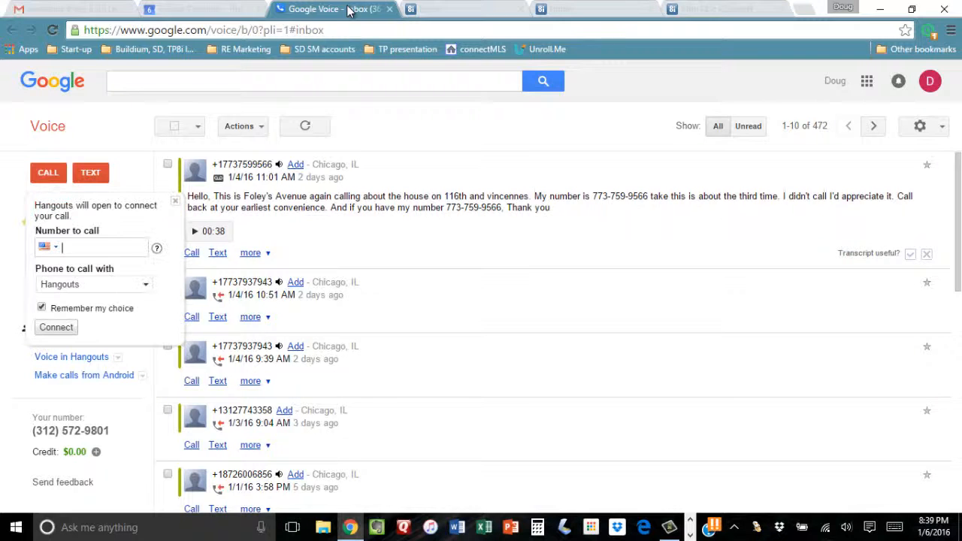
pyautogui.write('john')
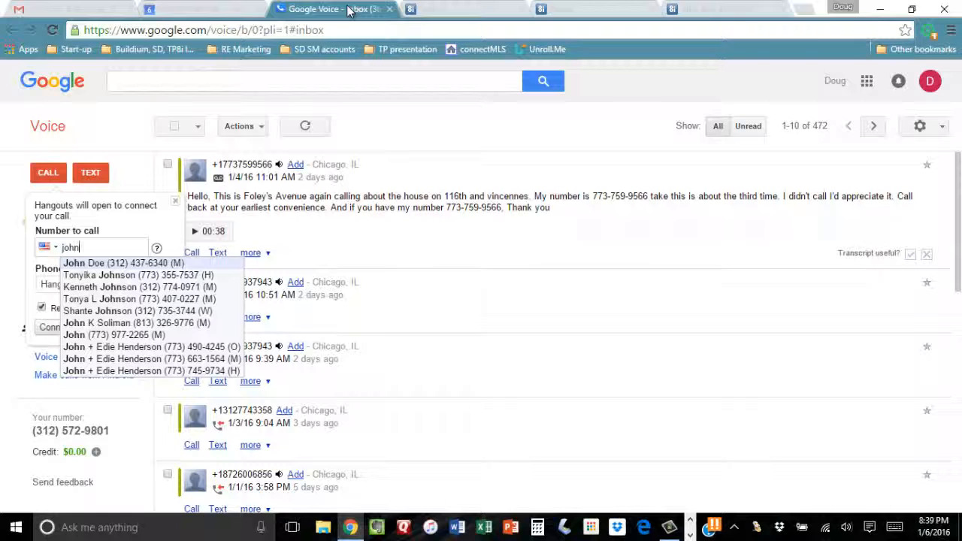
pyautogui.press('Return')
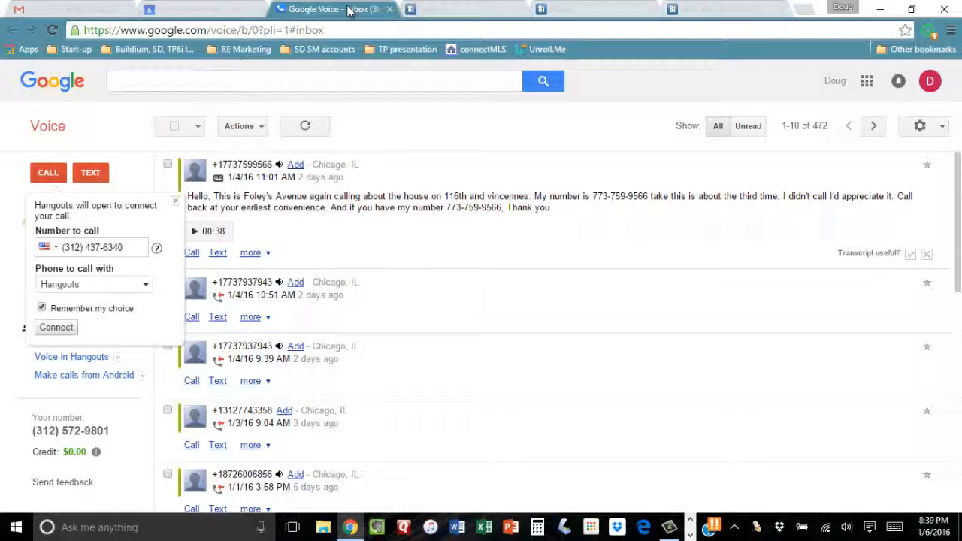
pyautogui.press('Return')
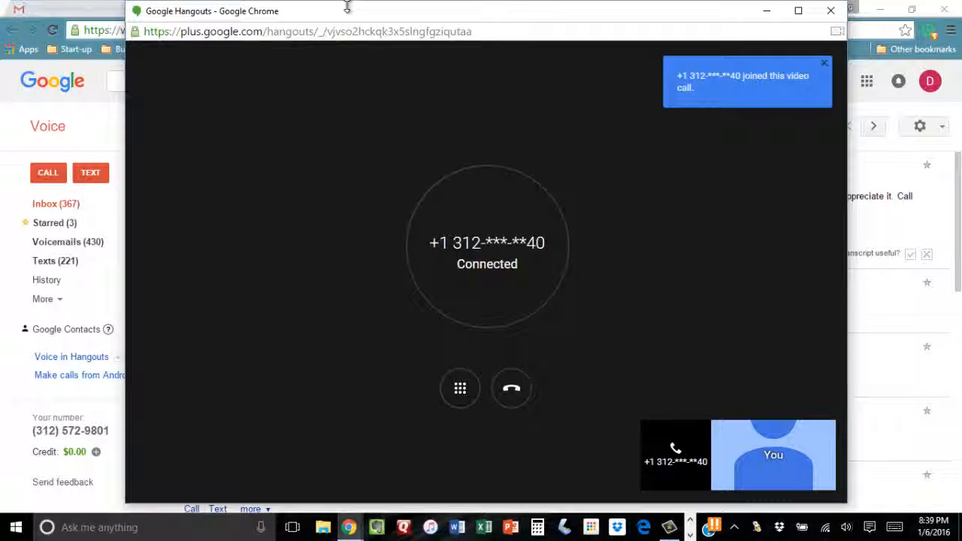
pyautogui.click(830, 10)
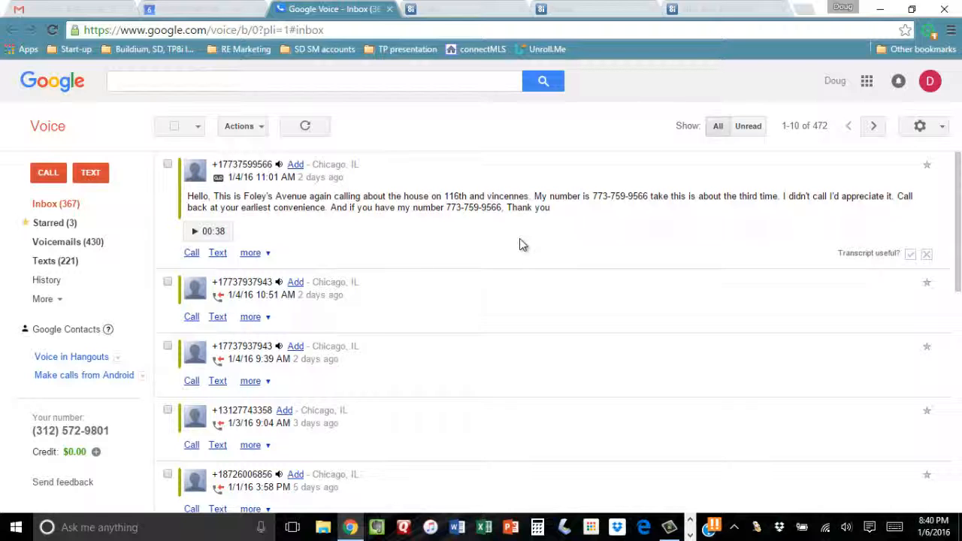
# Send the text message "Test 123" to the same contact's mobile number, looked up by first name.
pyautogui.press('m')
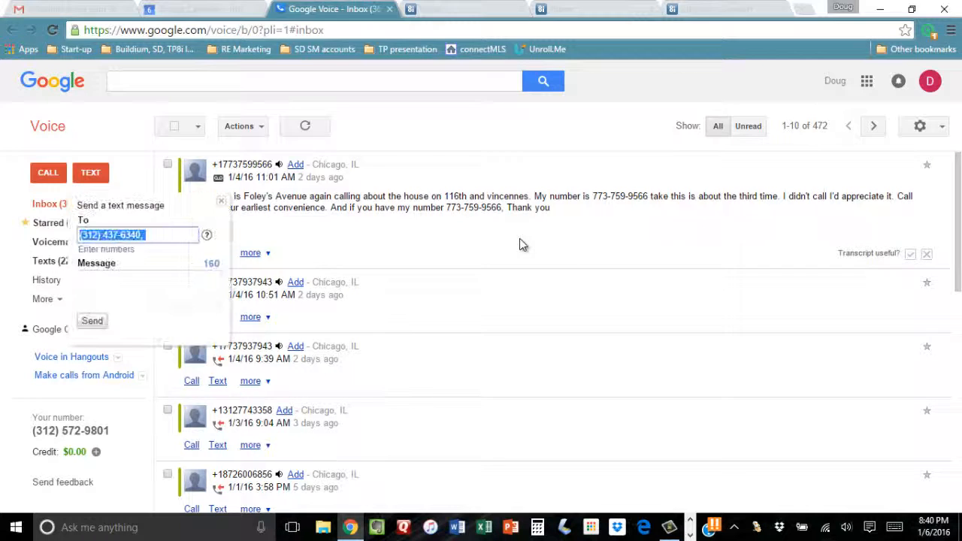
pyautogui.write('john')
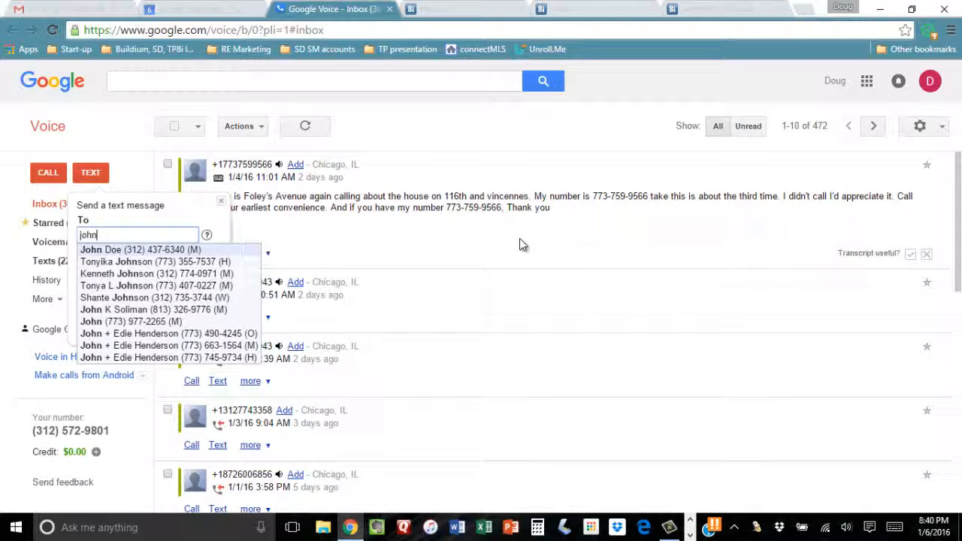
pyautogui.press('Return')
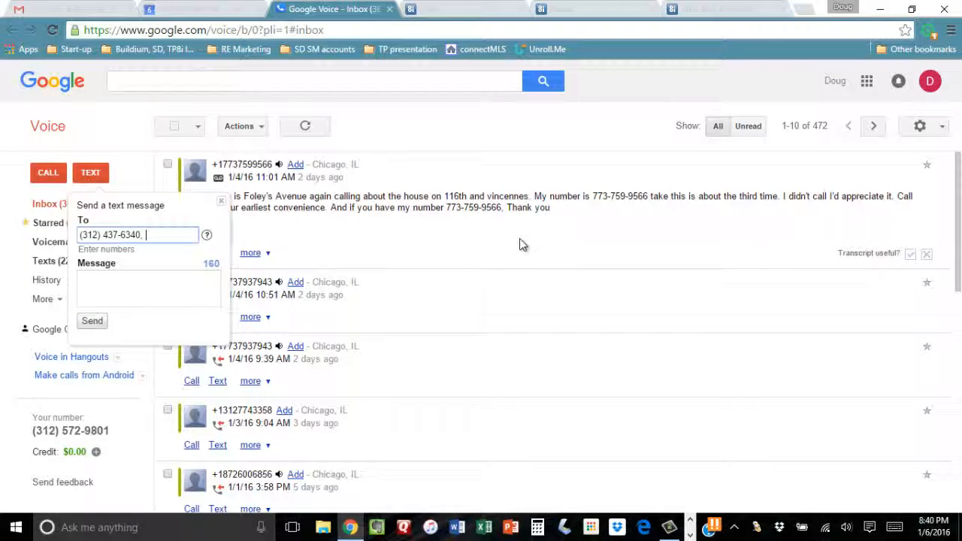
pyautogui.click(176, 286)
pyautogui.write('Tes')
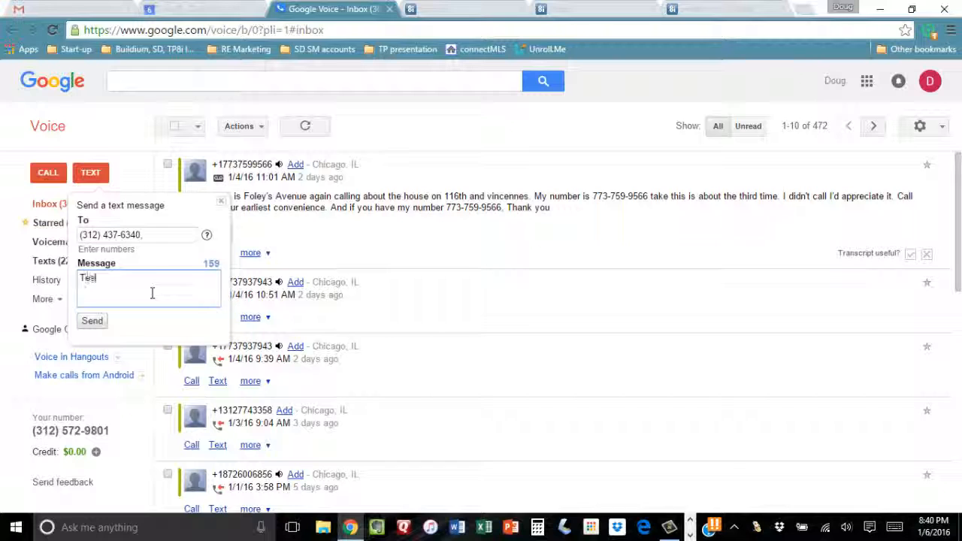
pyautogui.write('t 123')
pyautogui.click(90, 319)
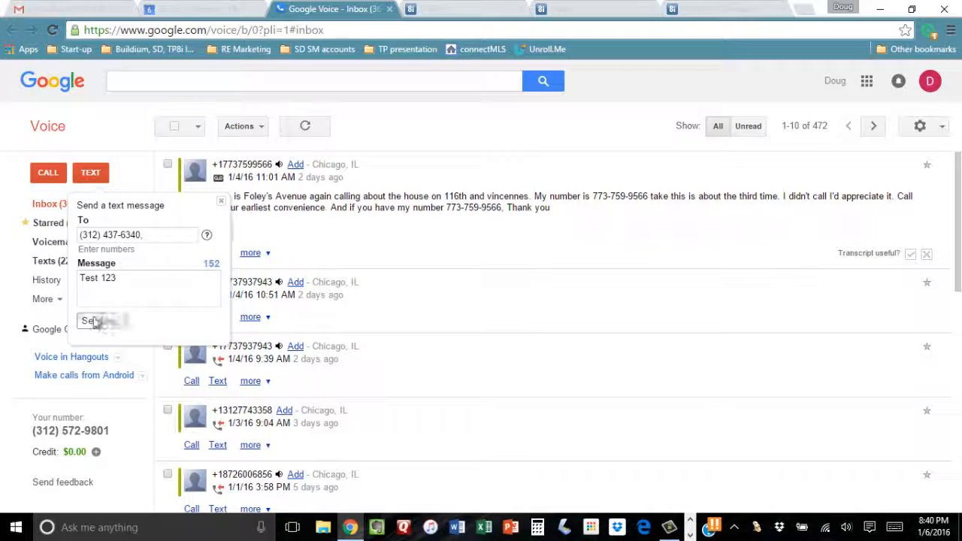